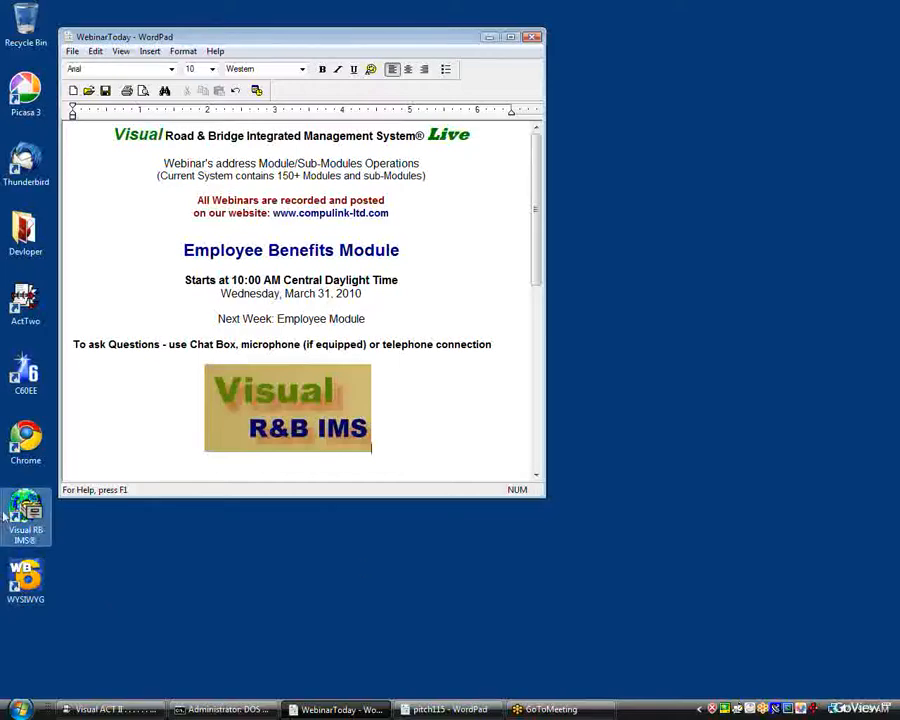
Launch Visual RB IMS, minimize the WordPad document, and log in as ADMIN with the account password.
click(40, 525)
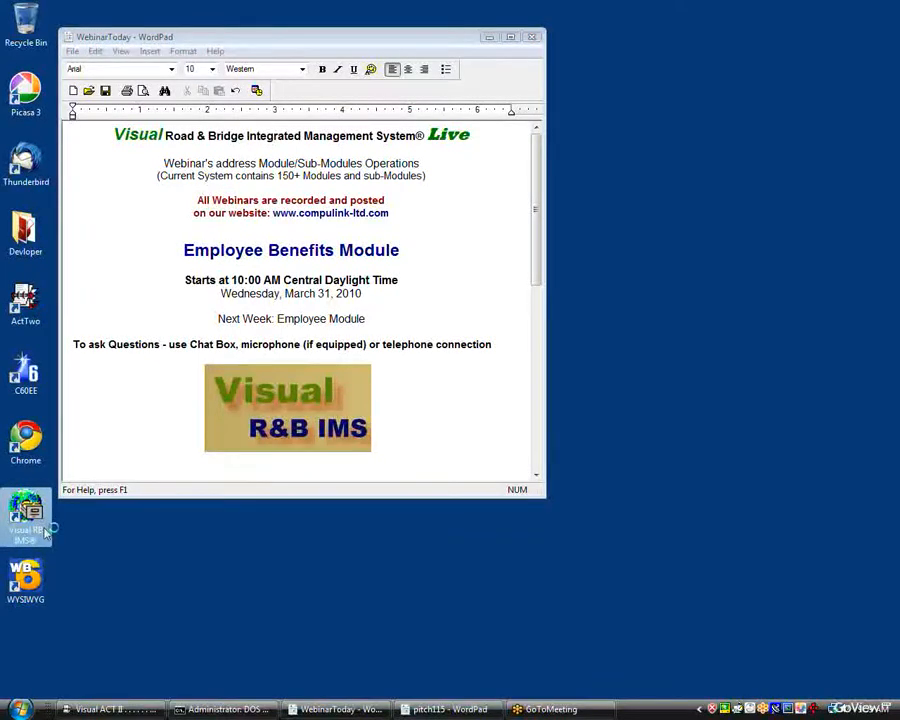
click(490, 40)
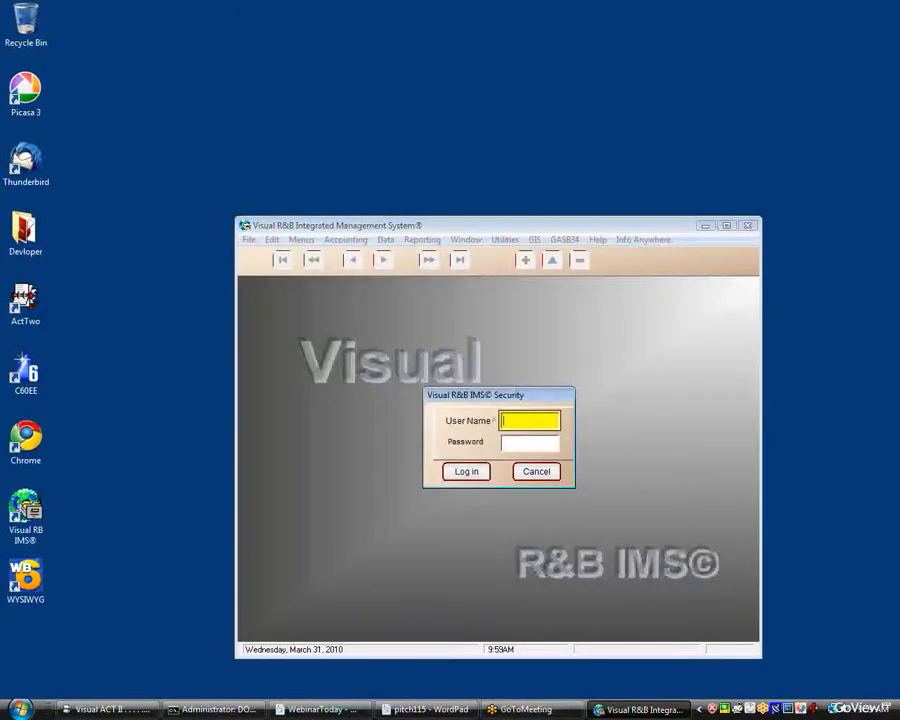
text(ADMIN)
key(Tab)
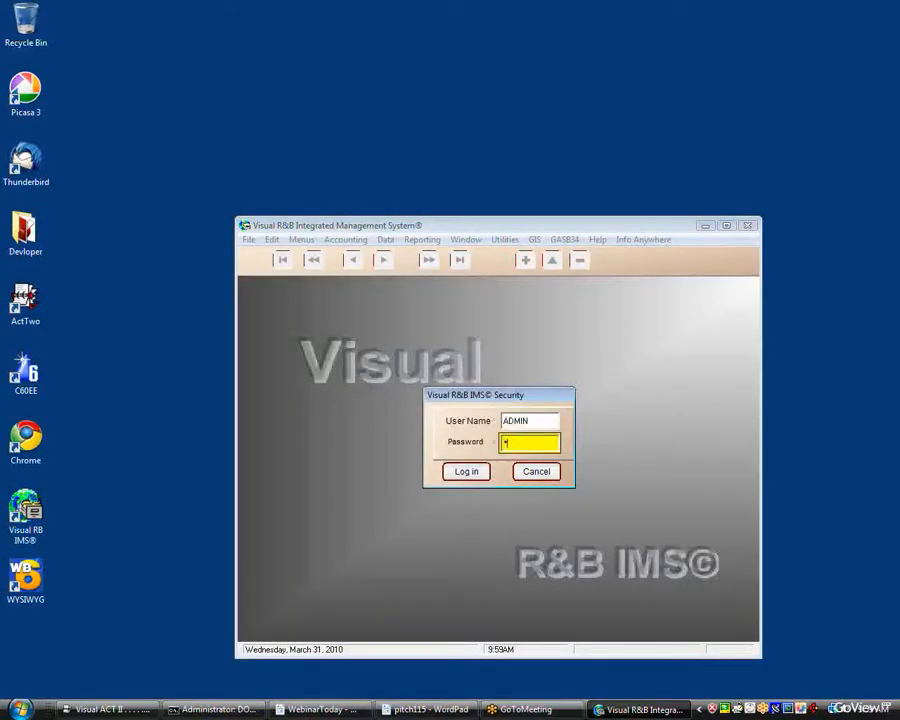
key(Return)
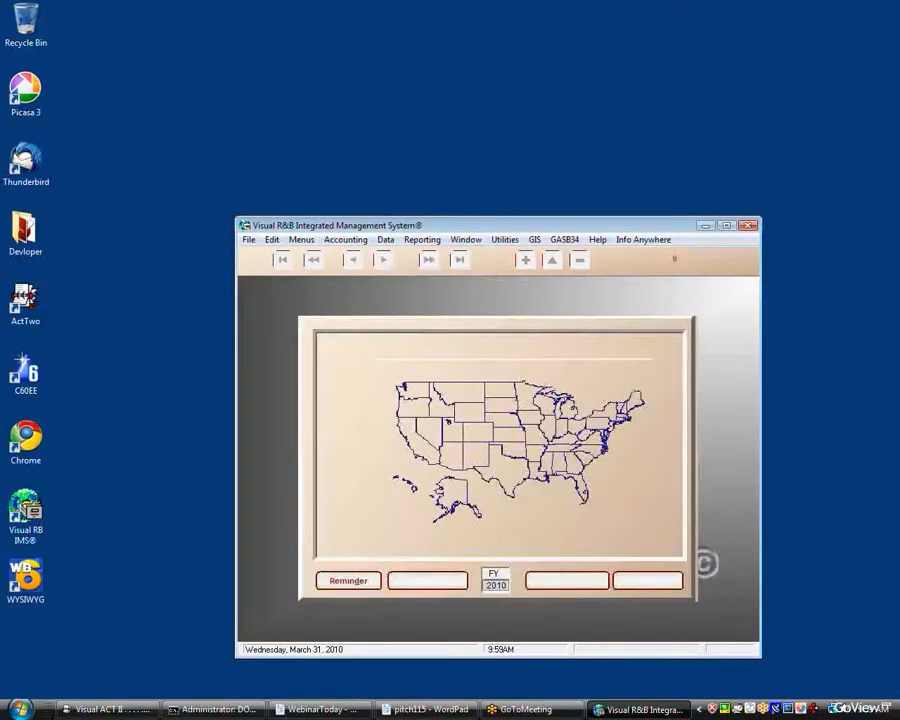
Find the Employee Benefits module in the module list and open it.
click(504, 239)
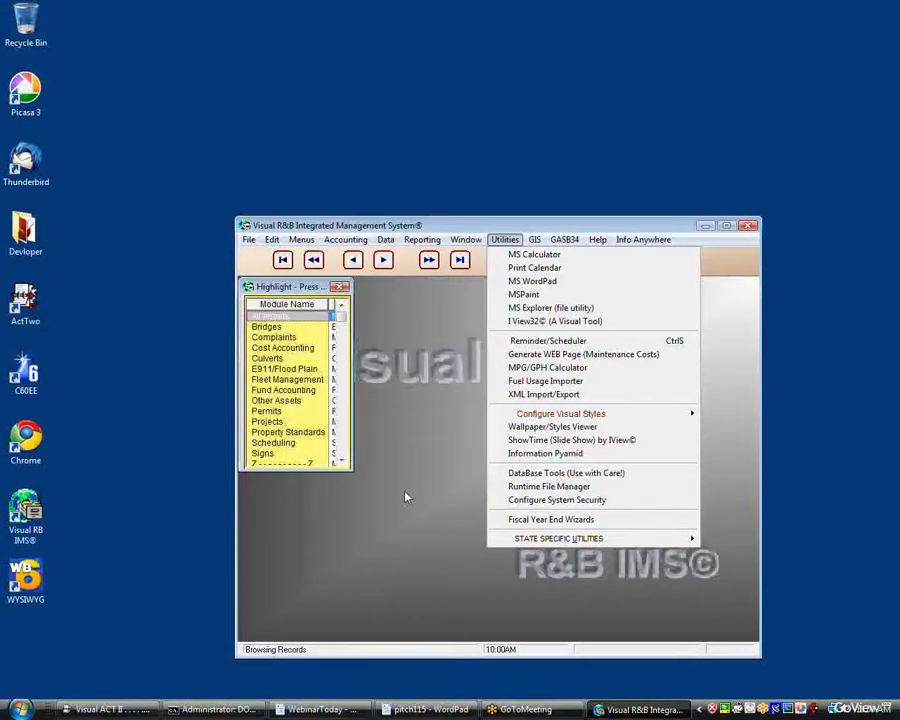
click(399, 321)
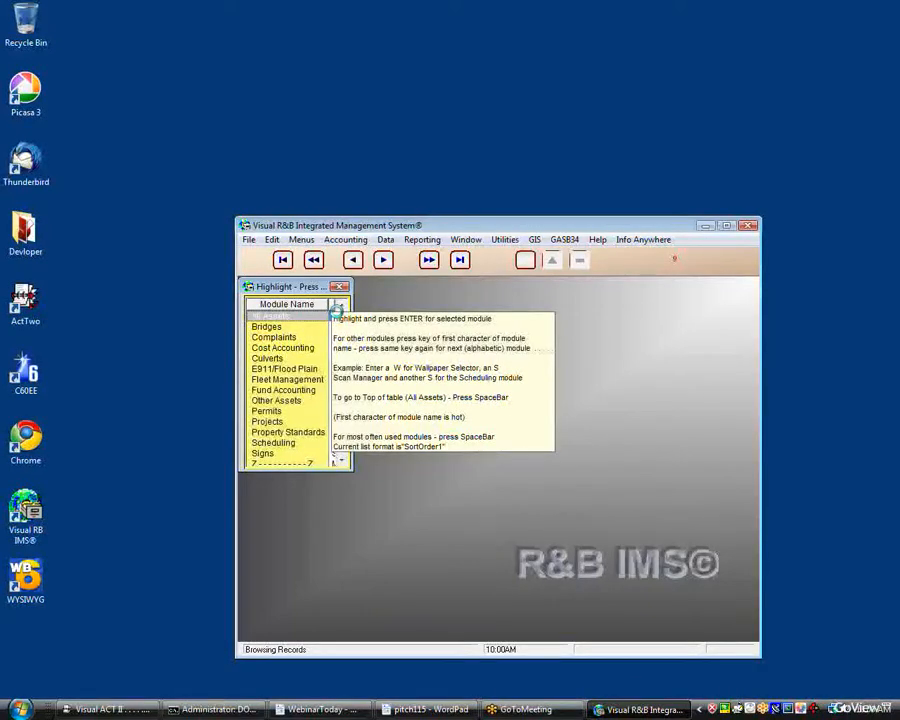
key(e)
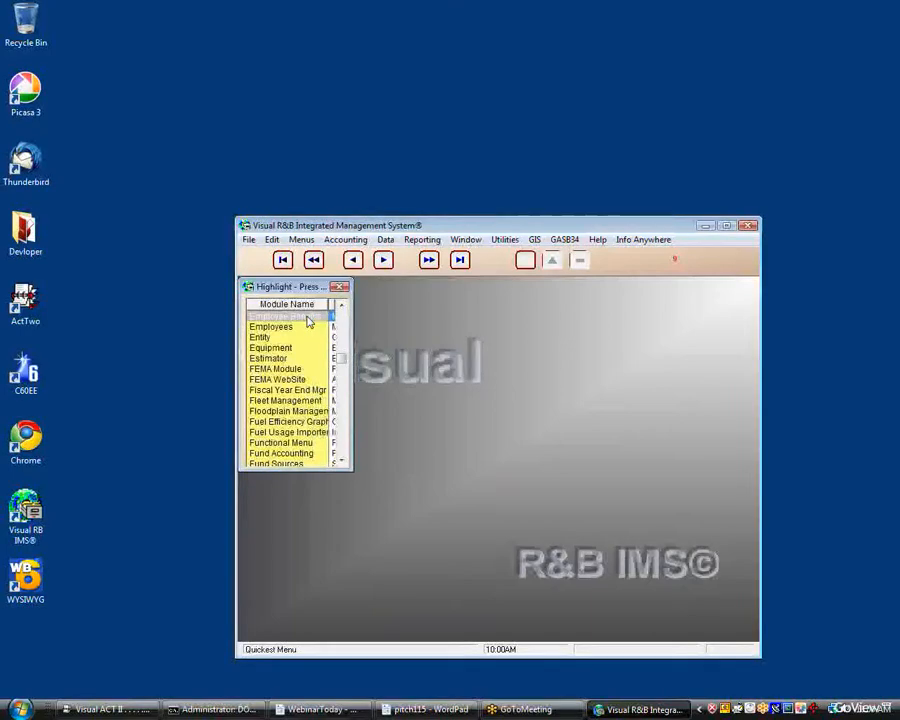
double_click(307, 318)
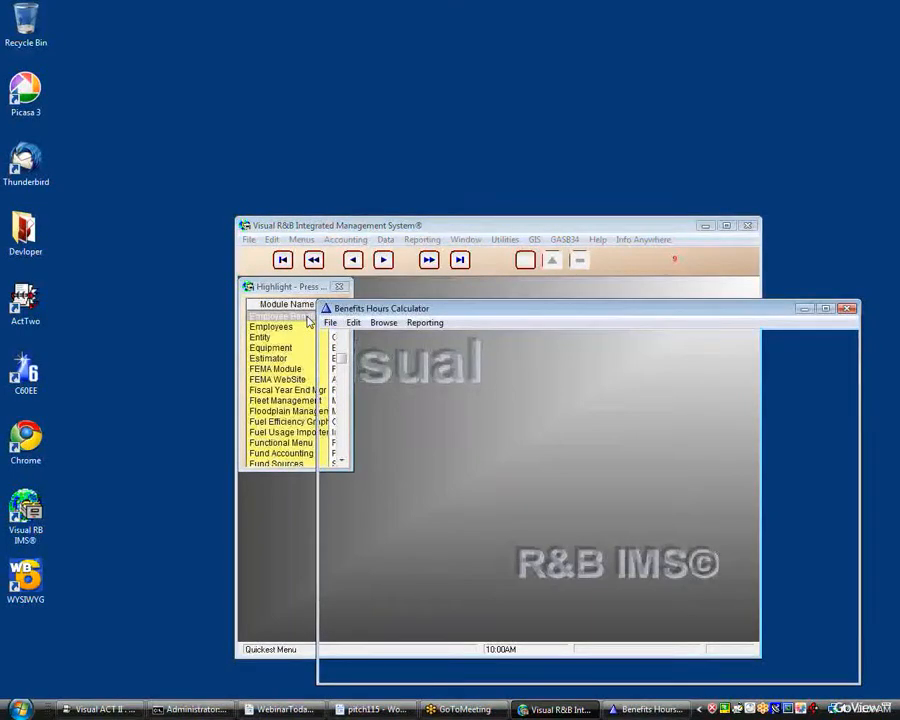
Reposition the main system window and the Benefits Hours Calculator window so both can be seen on the desktop.
click(345, 224)
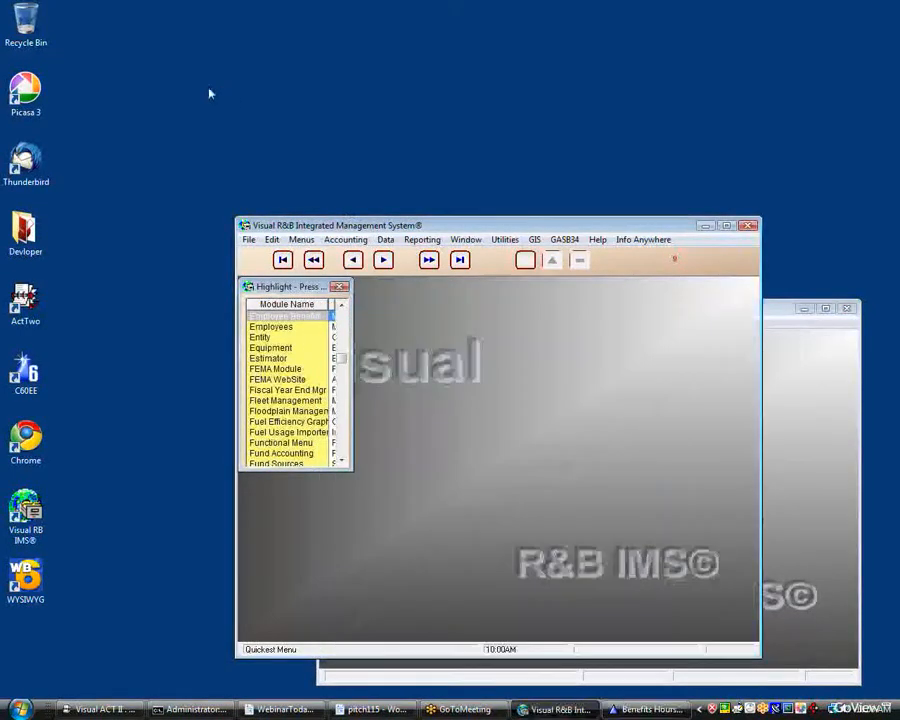
drag(209, 91, 149, 57)
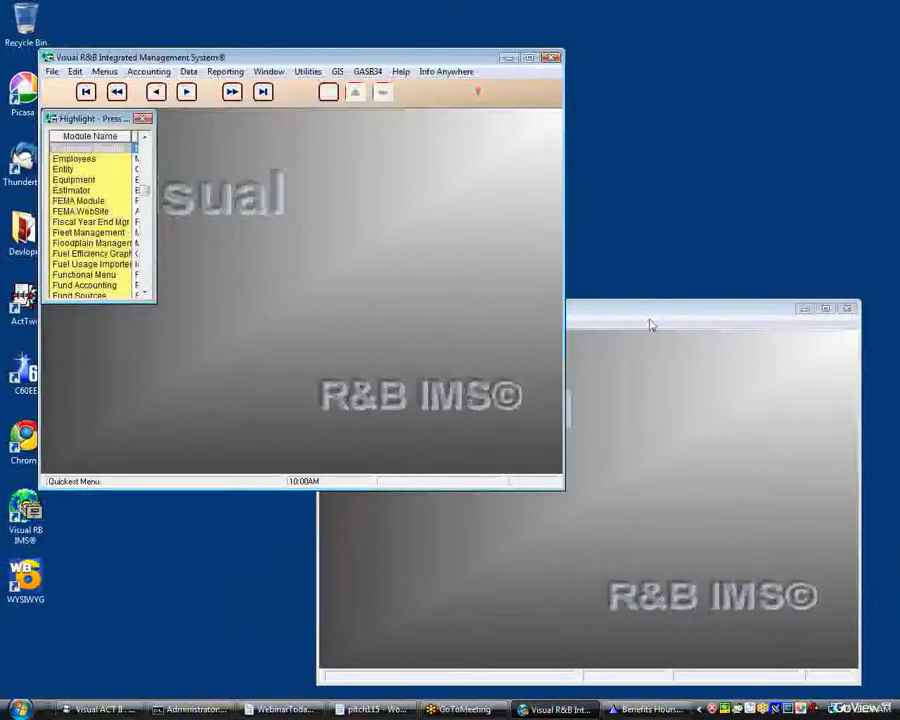
drag(651, 325, 562, 290)
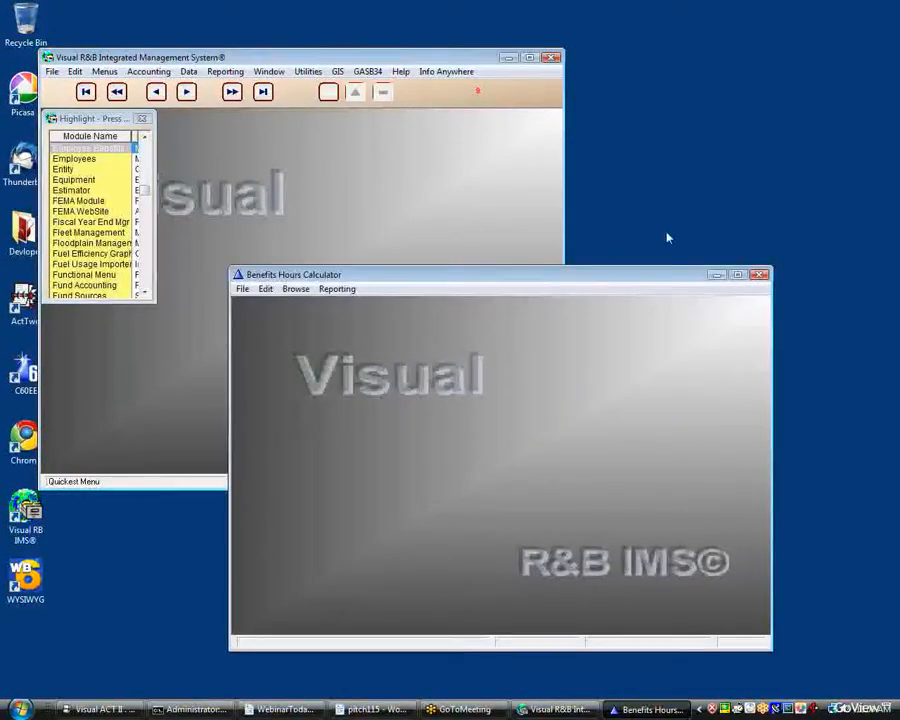
Open the control record of the hourly Payroll Configurator and check its payroll periods control table.
click(305, 290)
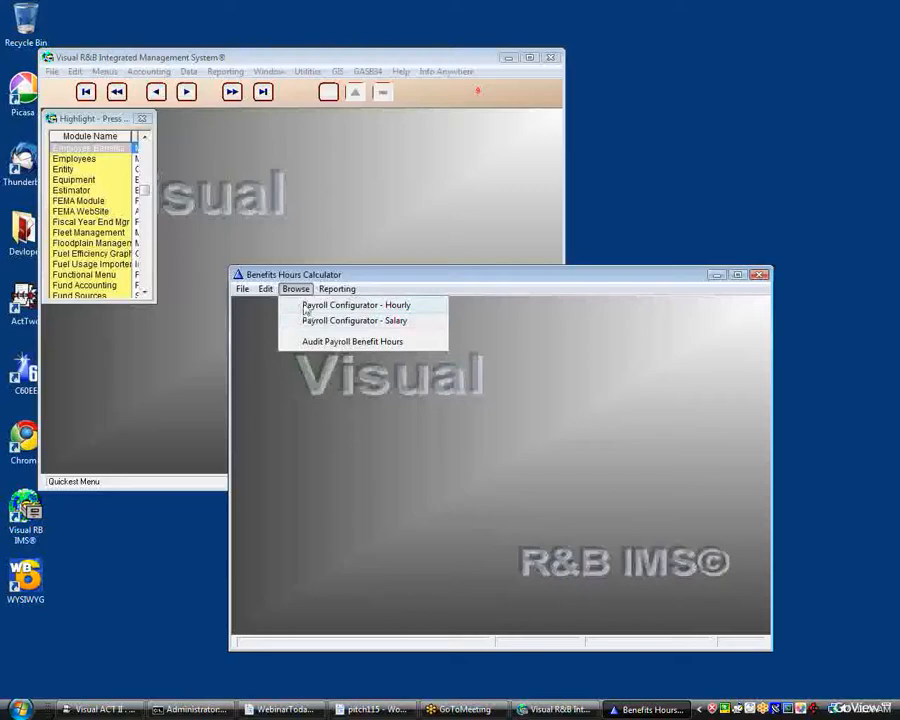
click(304, 305)
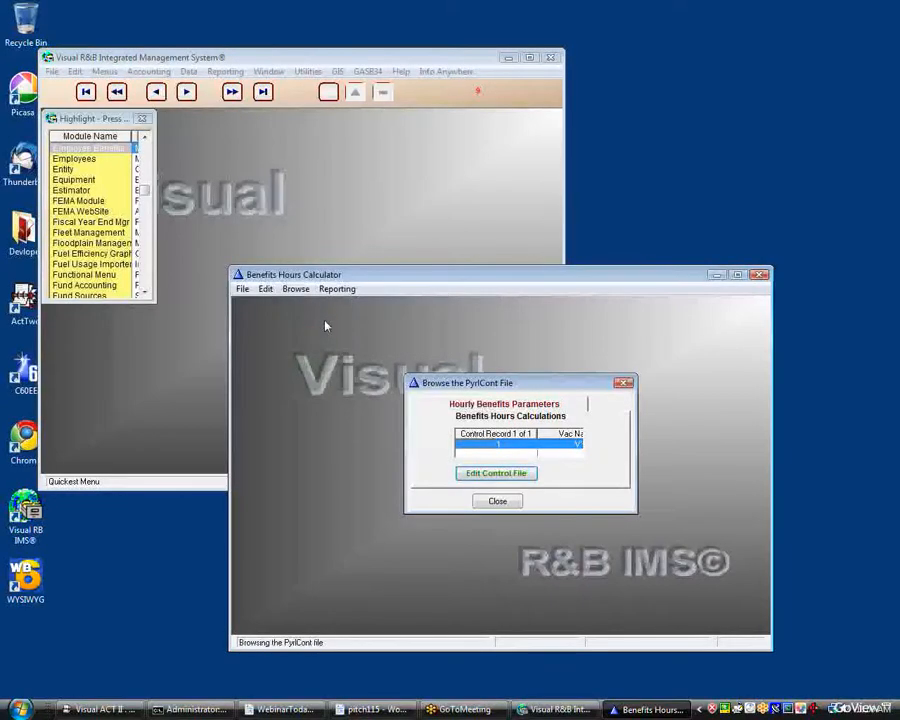
click(495, 473)
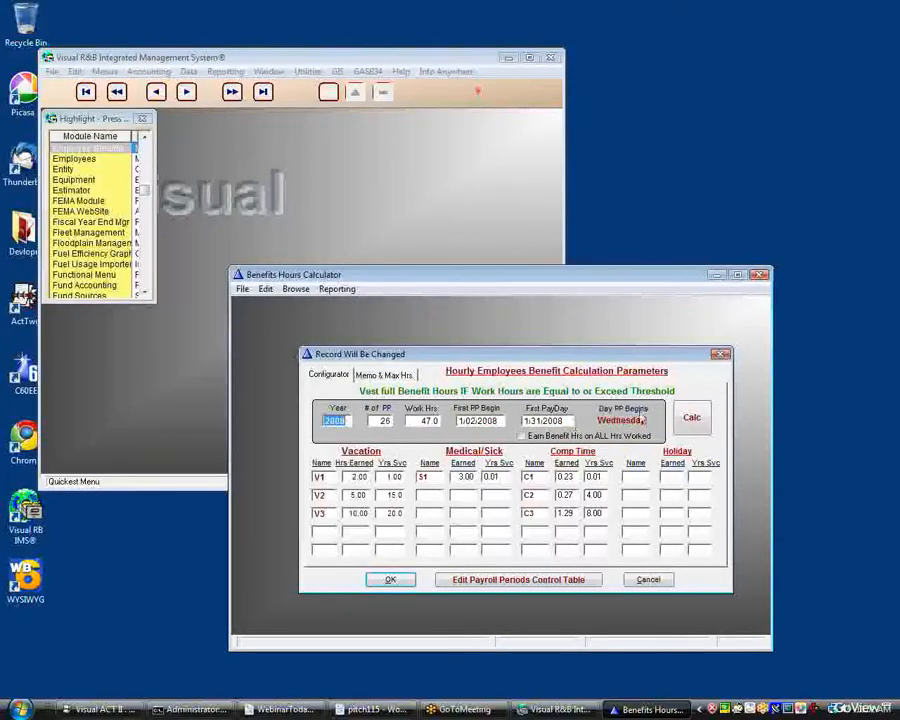
click(577, 579)
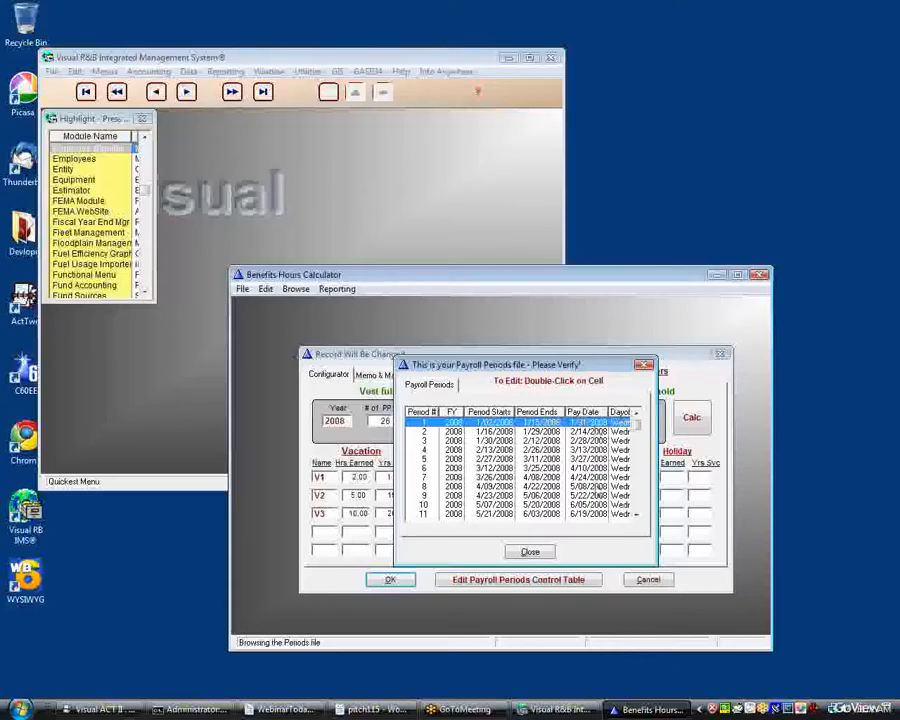
click(529, 553)
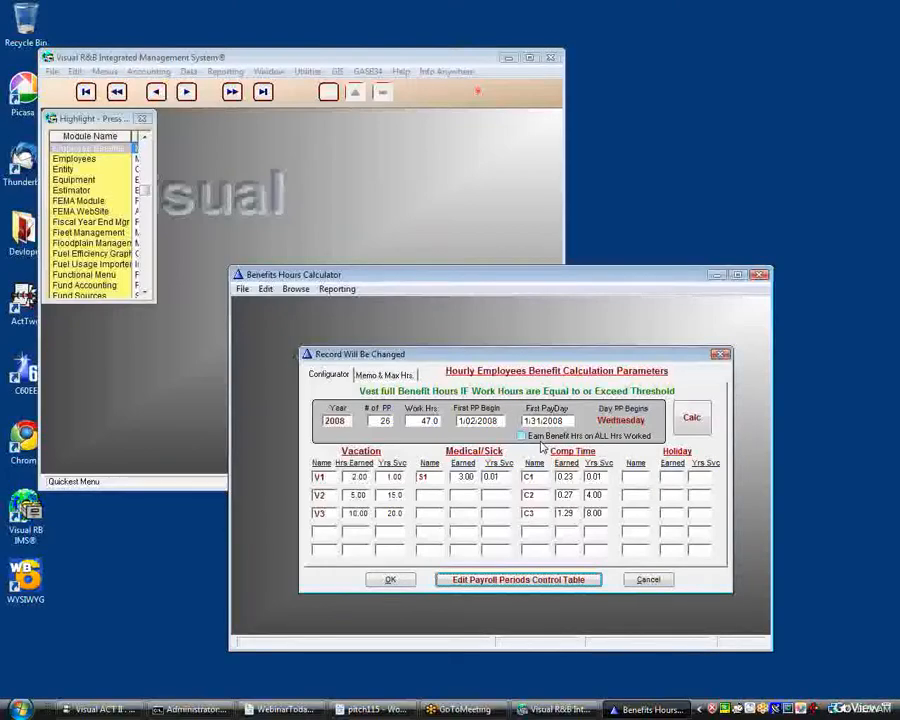
Check the memo and maximum accumulated hours settings of the hourly control record, and accept and close it.
click(393, 375)
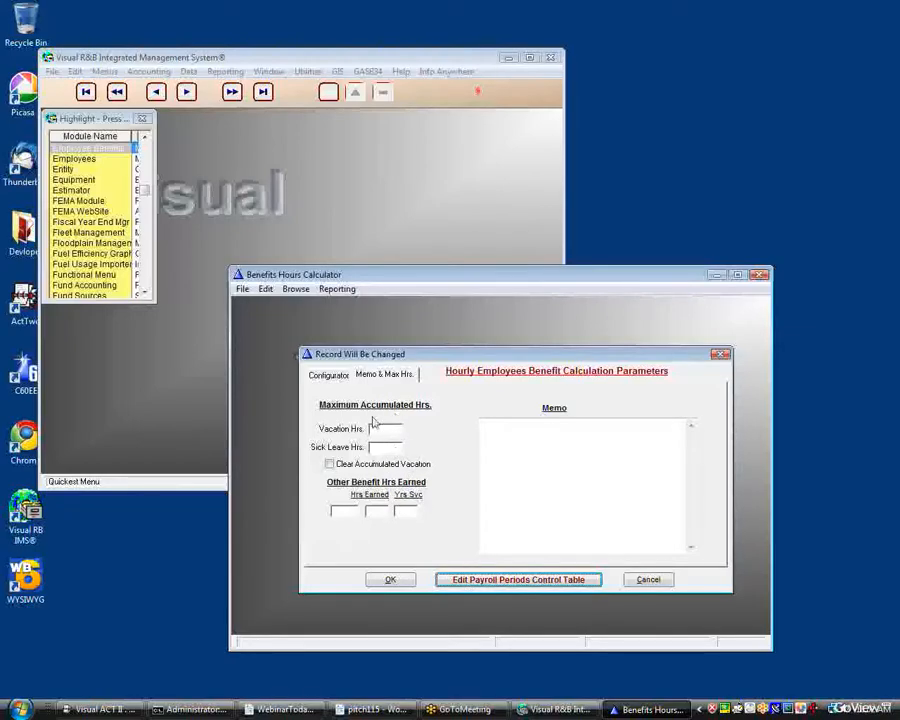
click(396, 584)
click(516, 500)
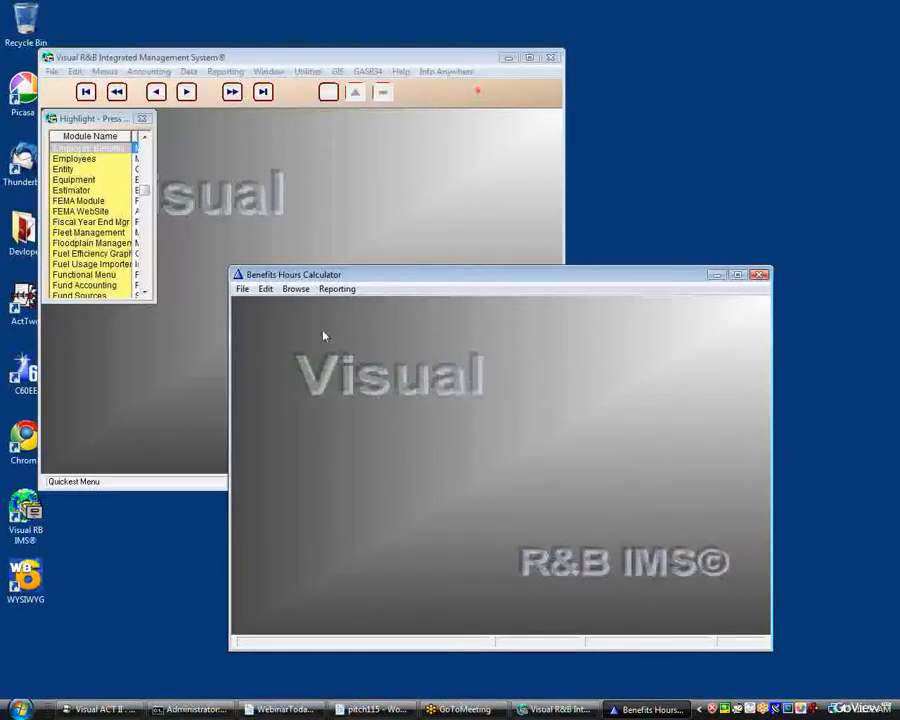
Open the control record of the salary Payroll Configurator, review its benefit parameters, and accept and close it.
click(295, 288)
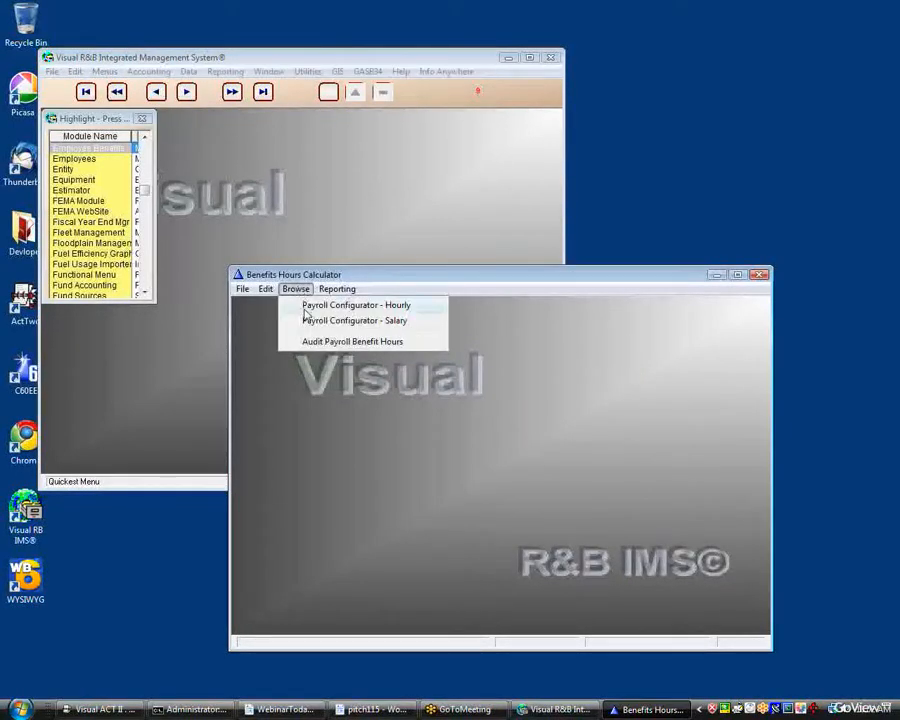
click(307, 320)
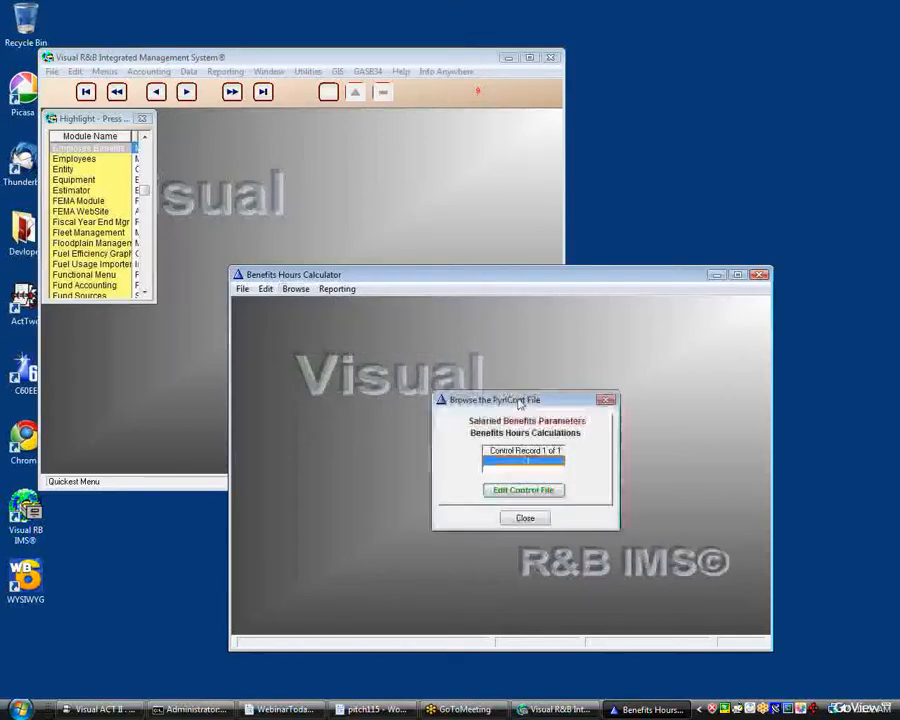
click(541, 494)
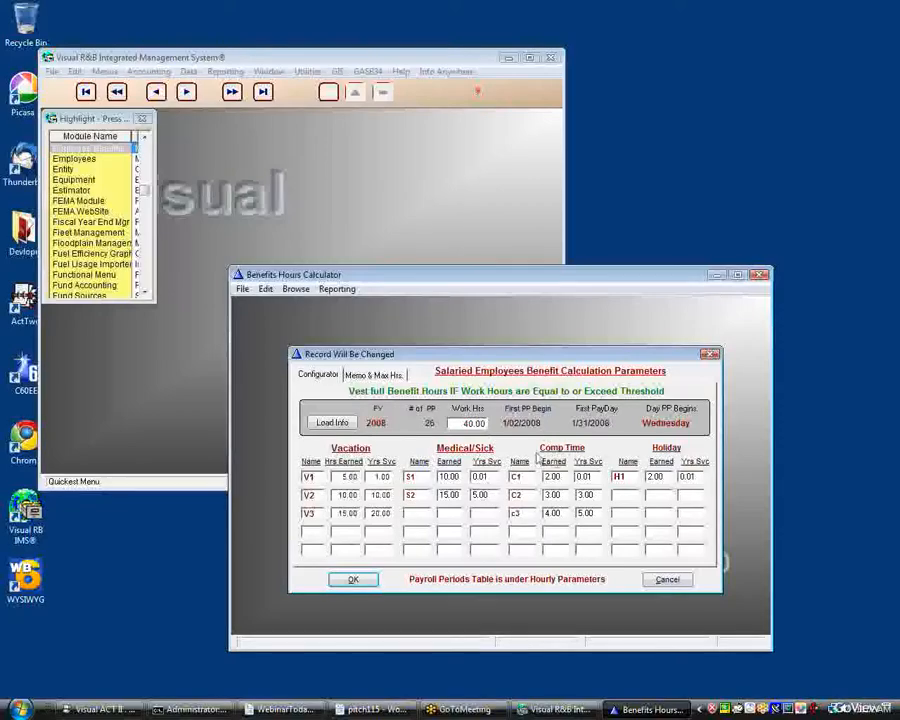
click(353, 580)
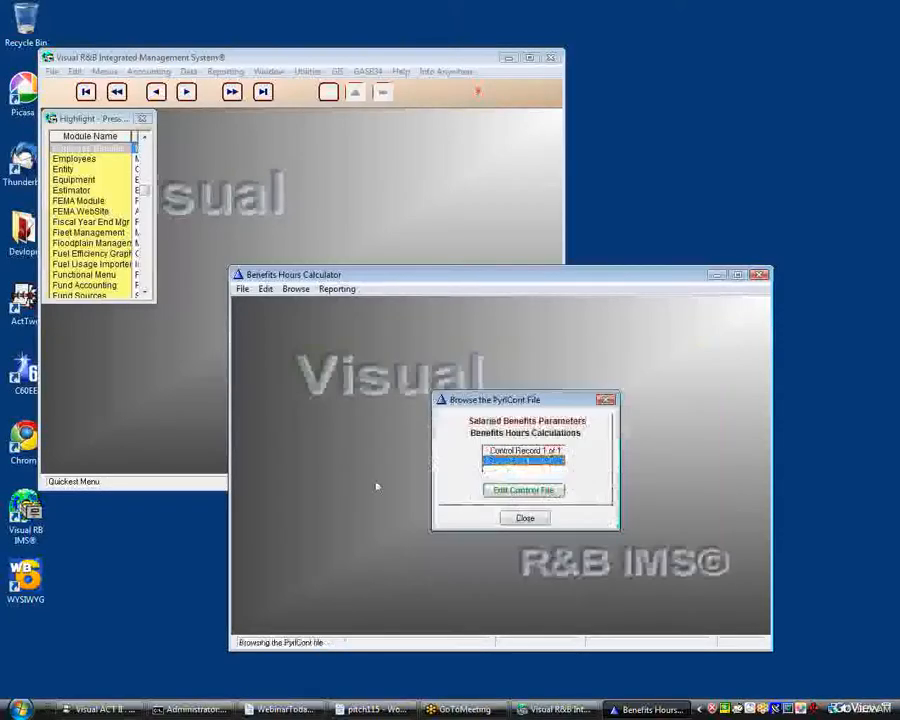
click(524, 517)
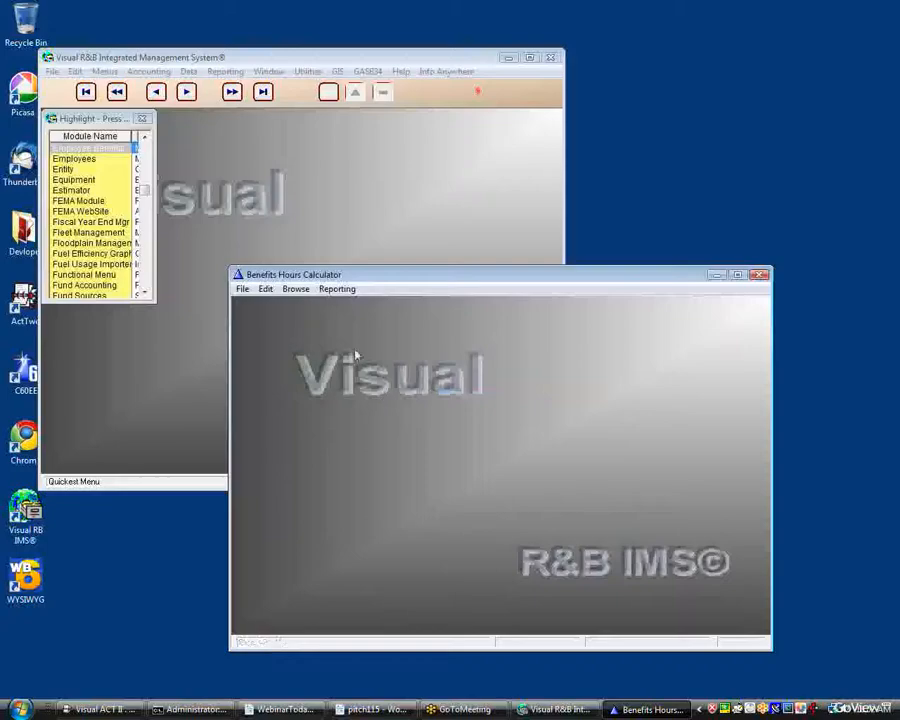
Open the payroll benefit hours audit to display the Employee Selector.
click(295, 289)
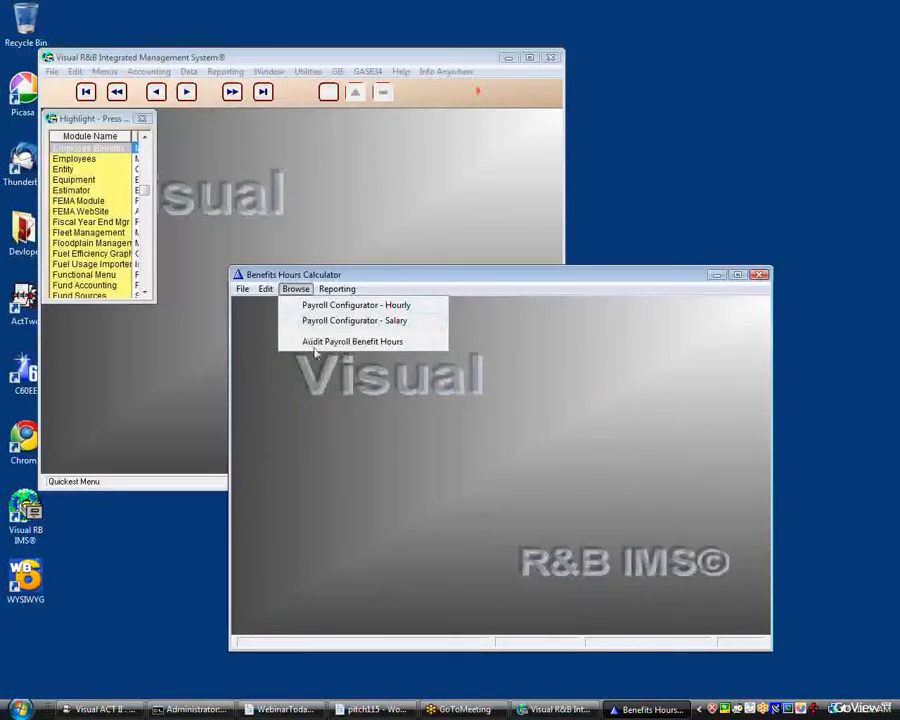
click(308, 341)
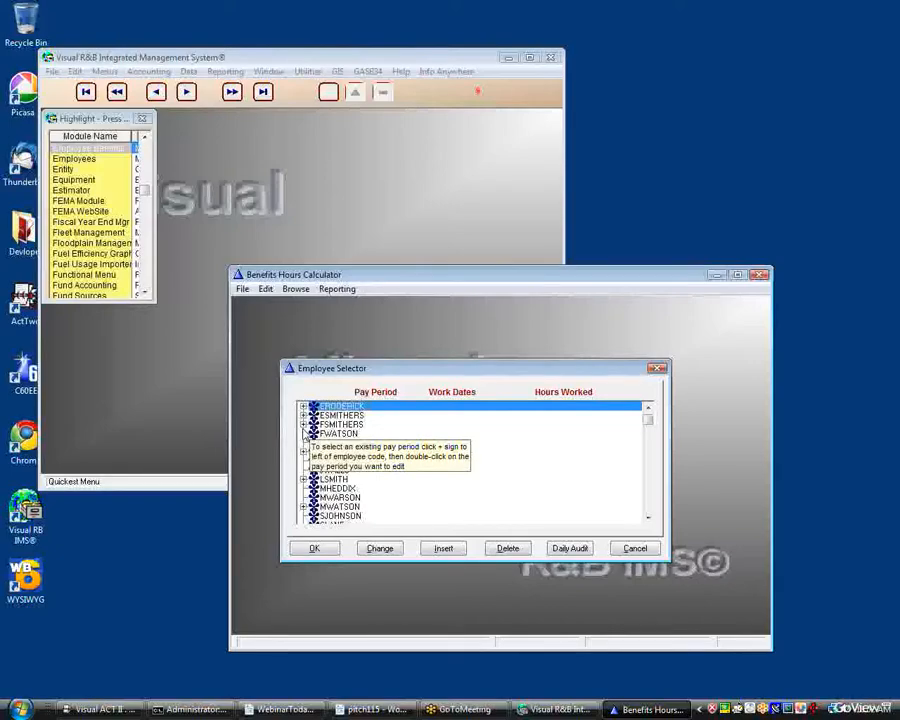
Examine the labor hours of the COMM_PROJECTS-08 record dated 3/28/2009 in the Cost Accounting database, and close it without changes.
click(103, 208)
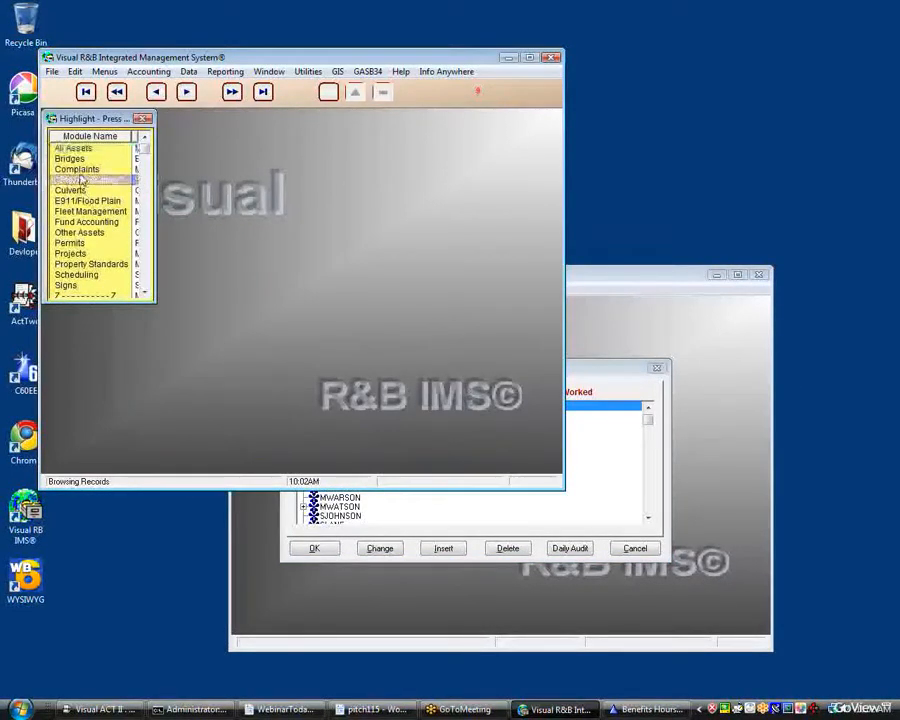
double_click(83, 181)
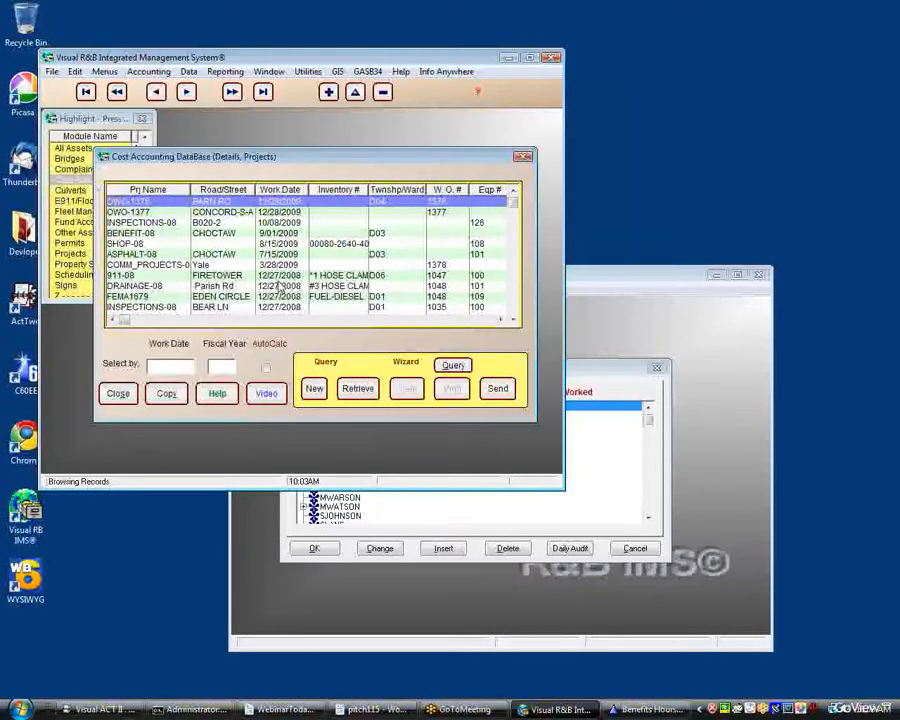
click(334, 266)
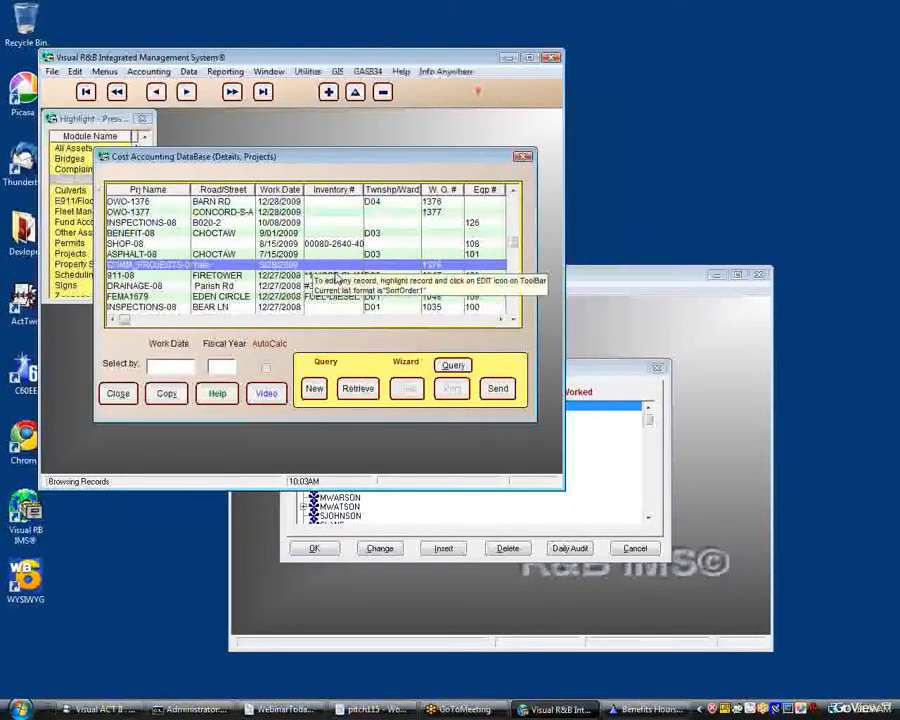
double_click(331, 268)
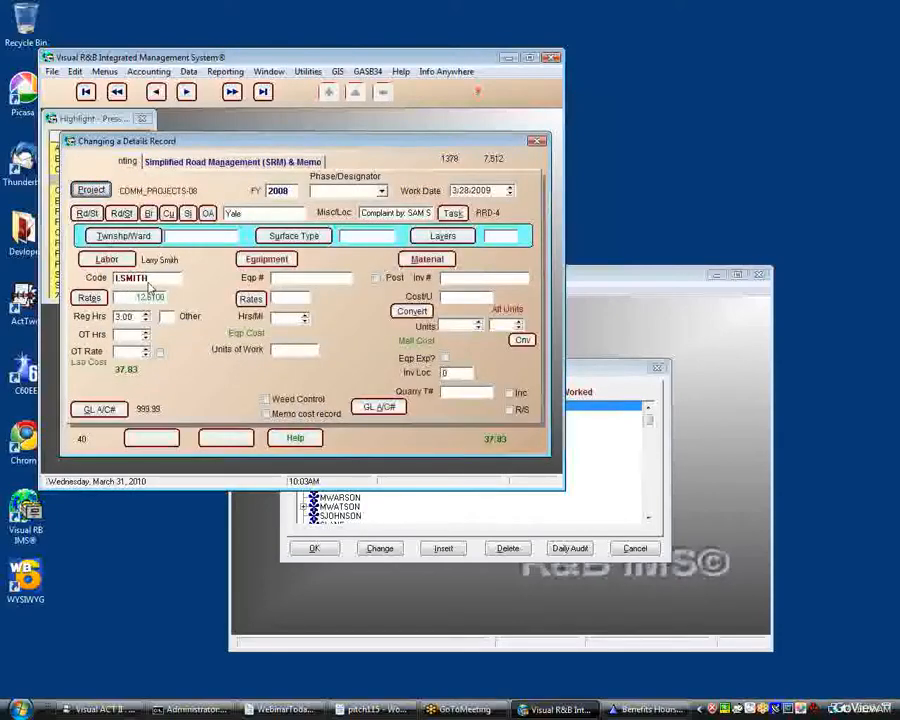
mouse_move(170, 322)
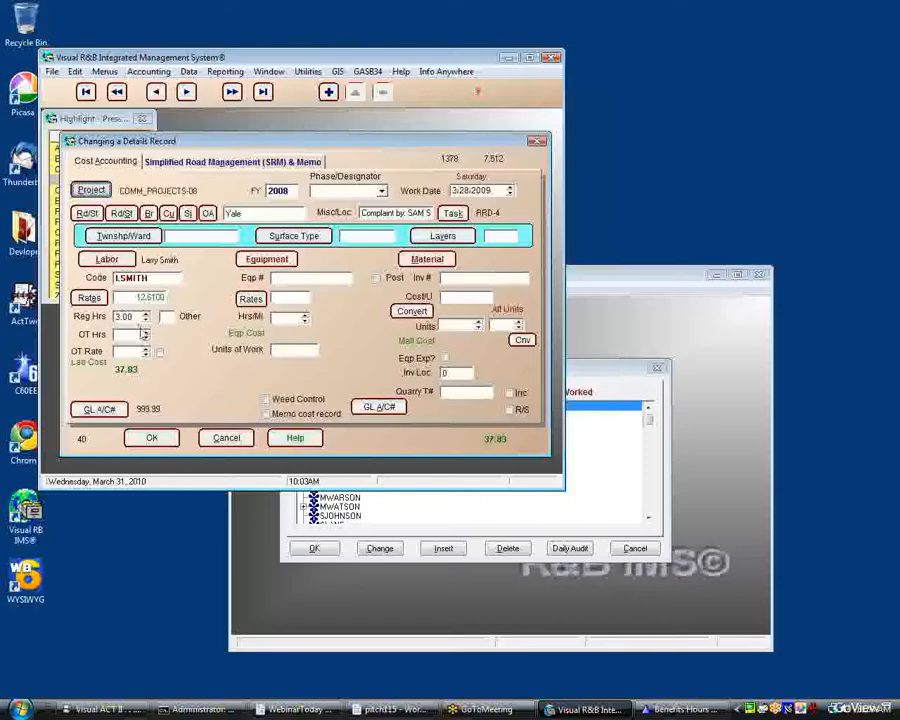
click(241, 441)
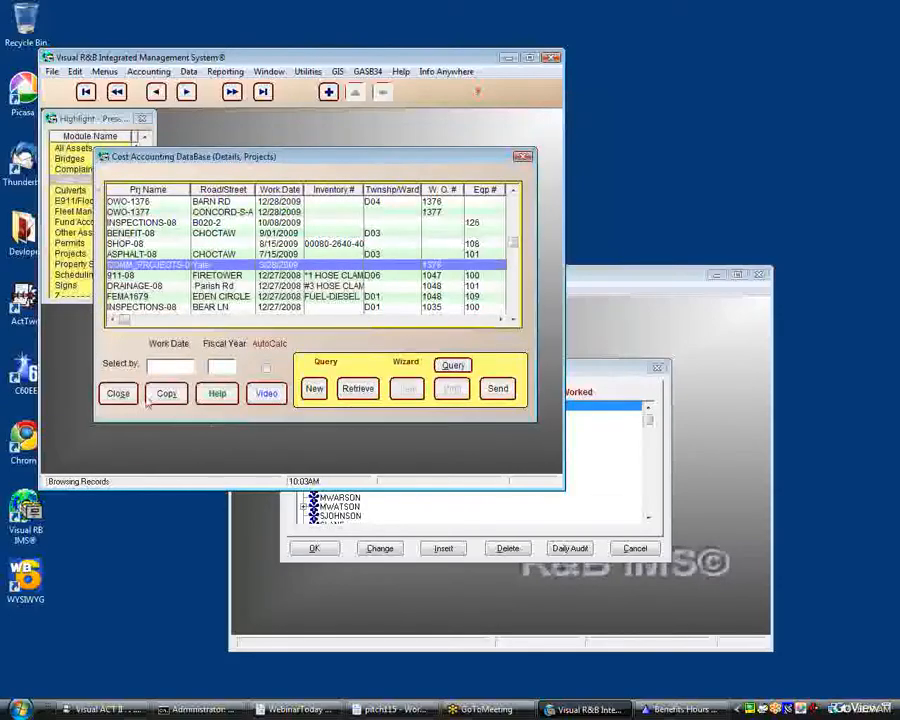
click(118, 392)
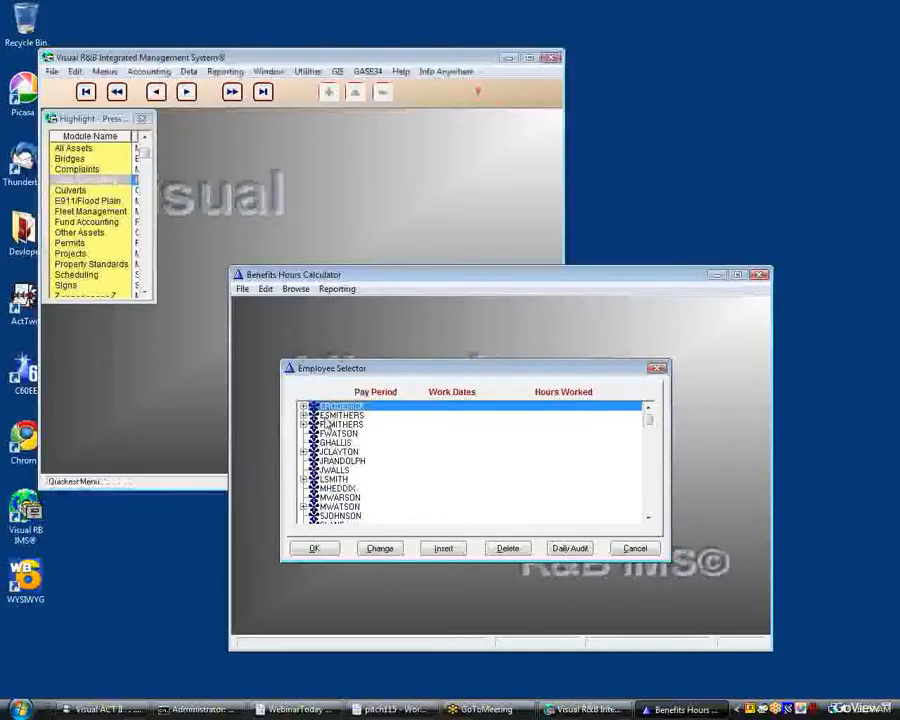
Expand the second employee in the Employee Selector and open the pay period 1 record for 1/02/2008 to 1/15/2008.
click(304, 415)
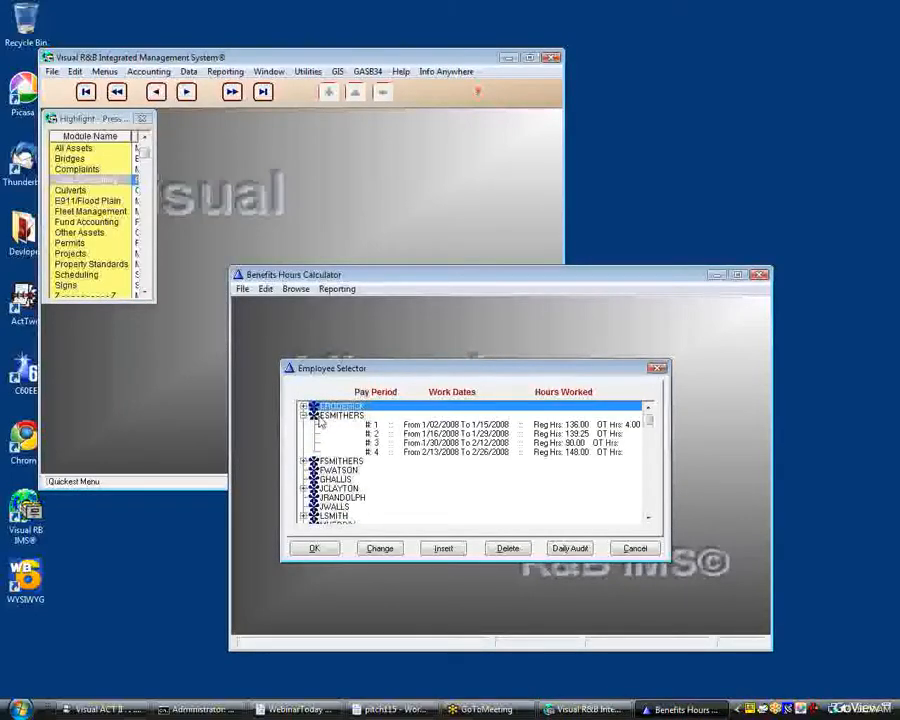
click(372, 425)
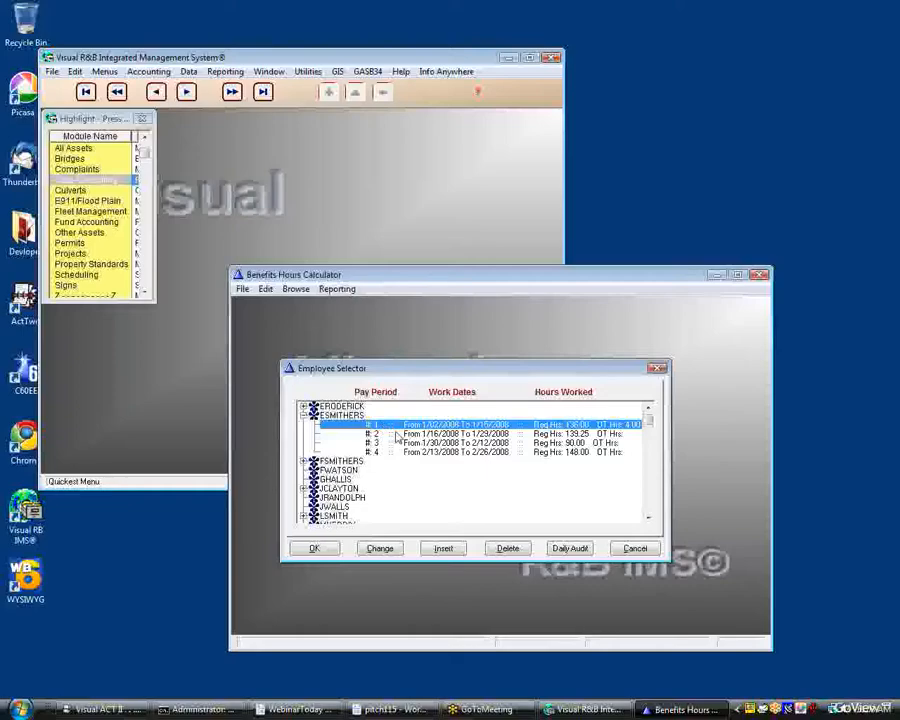
double_click(396, 430)
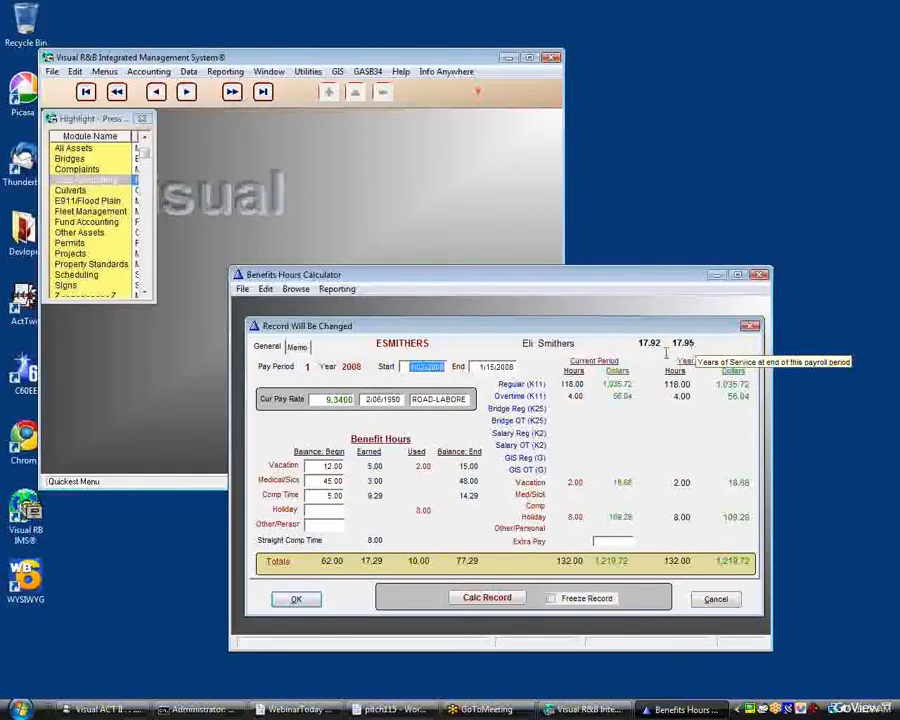
Recalculate the open pay period 1 record and retrieve the employee's saved January query in the Cost Accounting database.
click(480, 600)
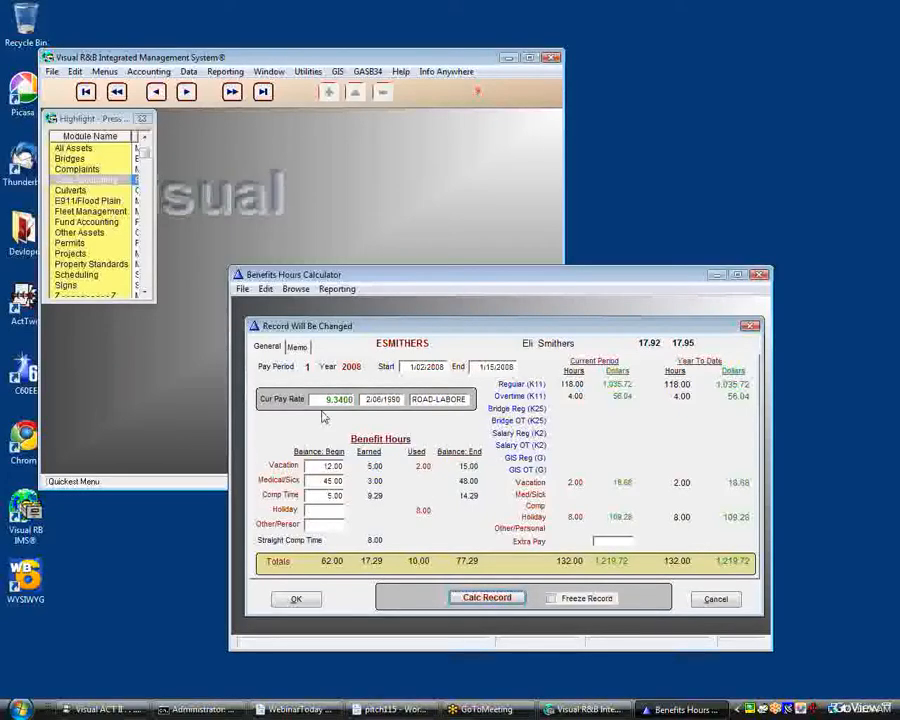
double_click(96, 181)
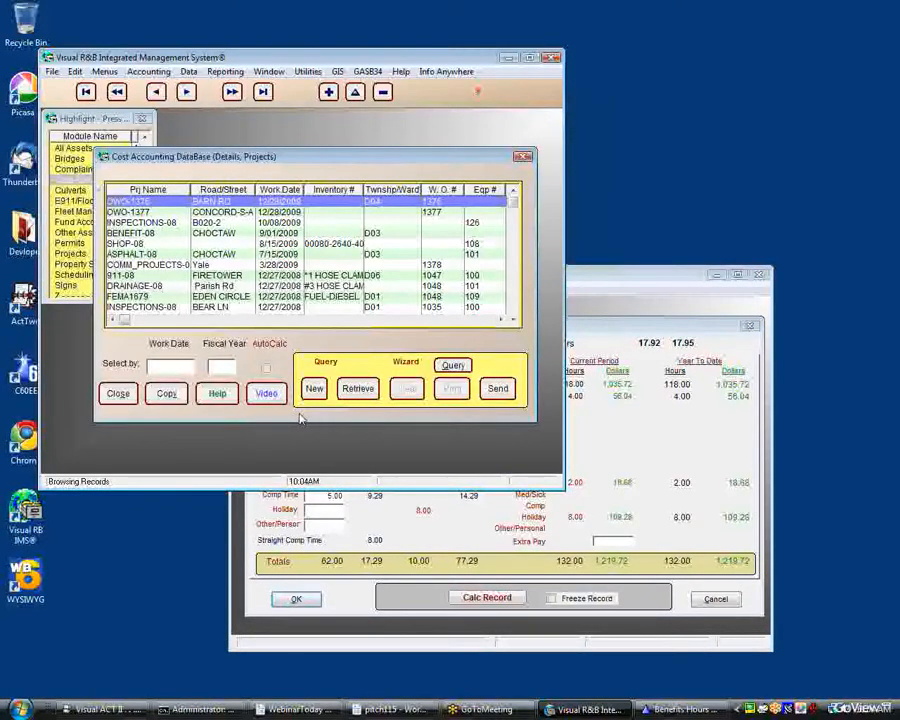
click(360, 391)
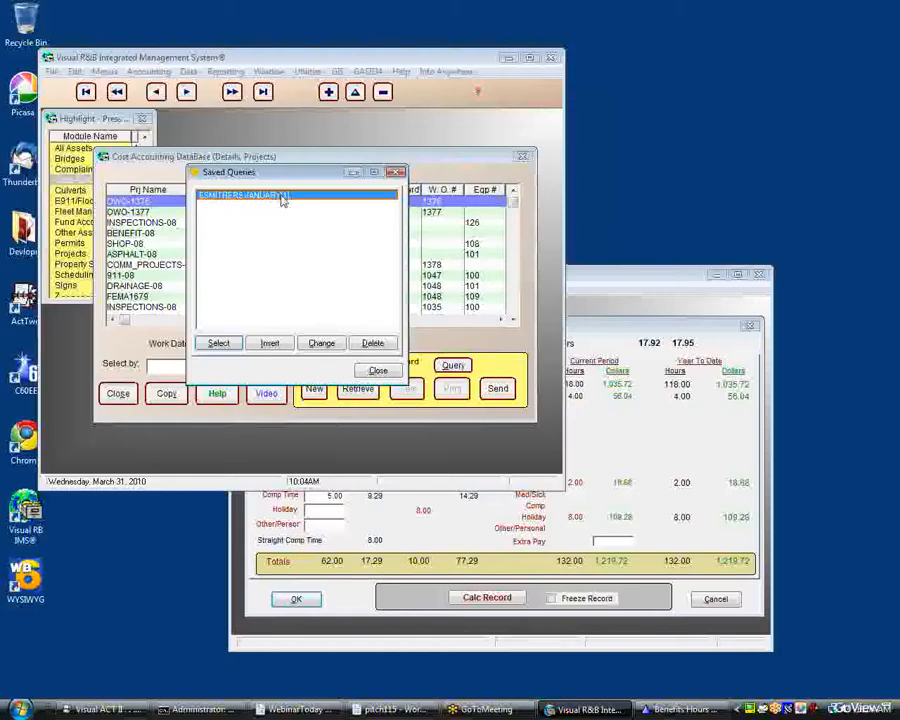
click(222, 345)
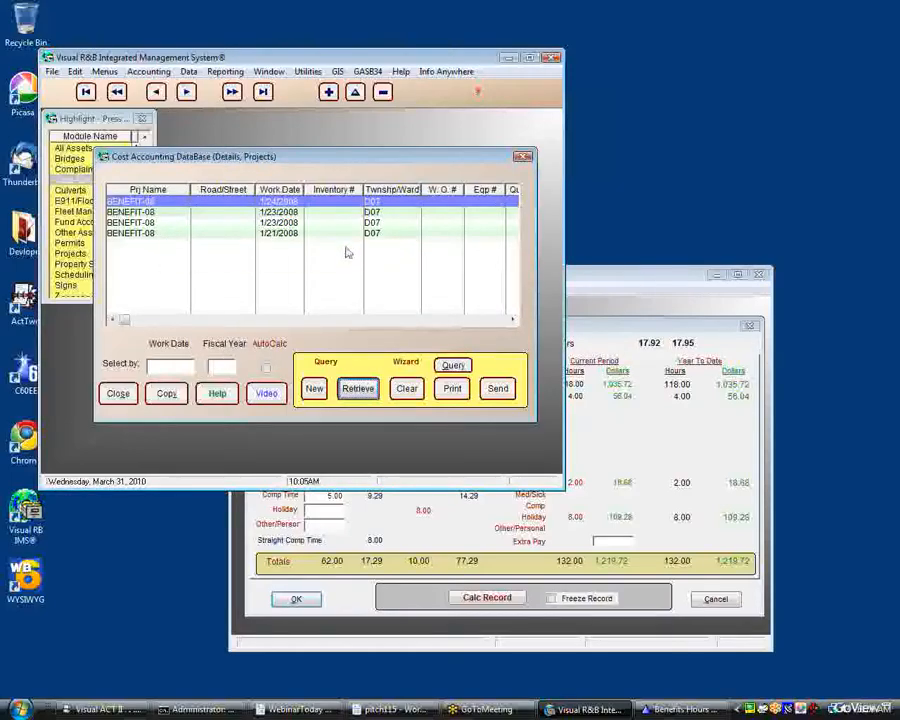
Examine the benefit codes, employee and regular hours of the retrieved BENEFIT-08 records, down to the one dated 1/21/2008.
click(375, 237)
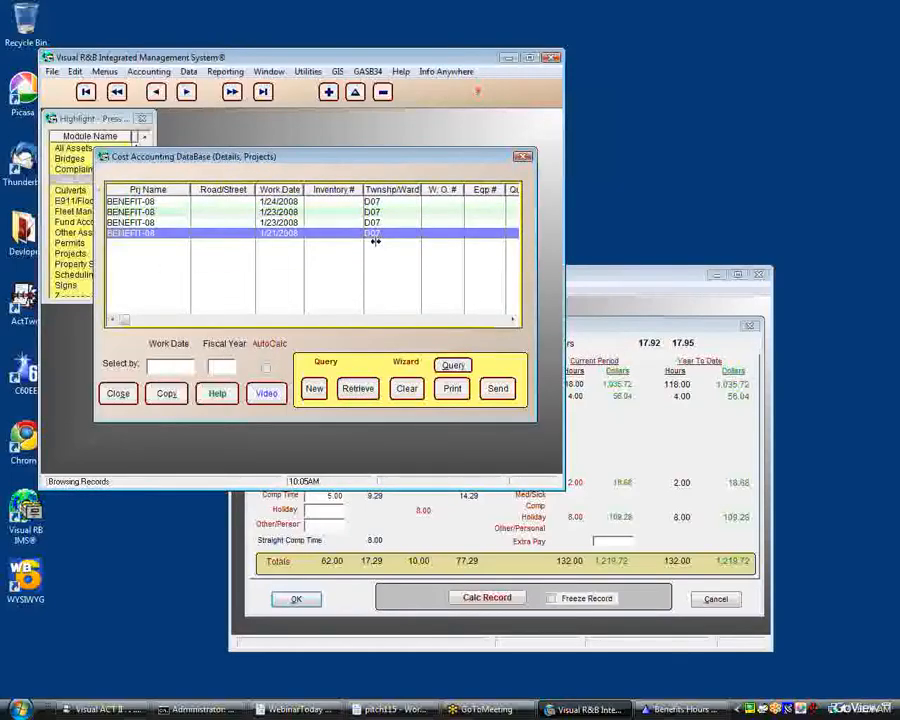
key(Right)
key(Right)
key(Right)
key(Right)
key(Right)
key(Right)
key(Right)
key(Right)
key(Right)
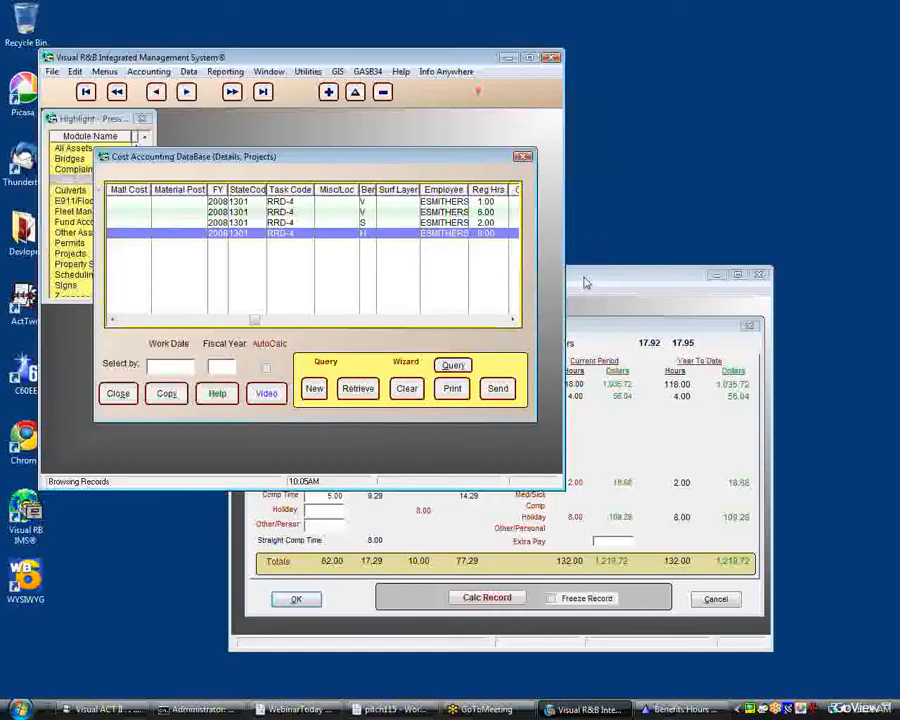
double_click(366, 238)
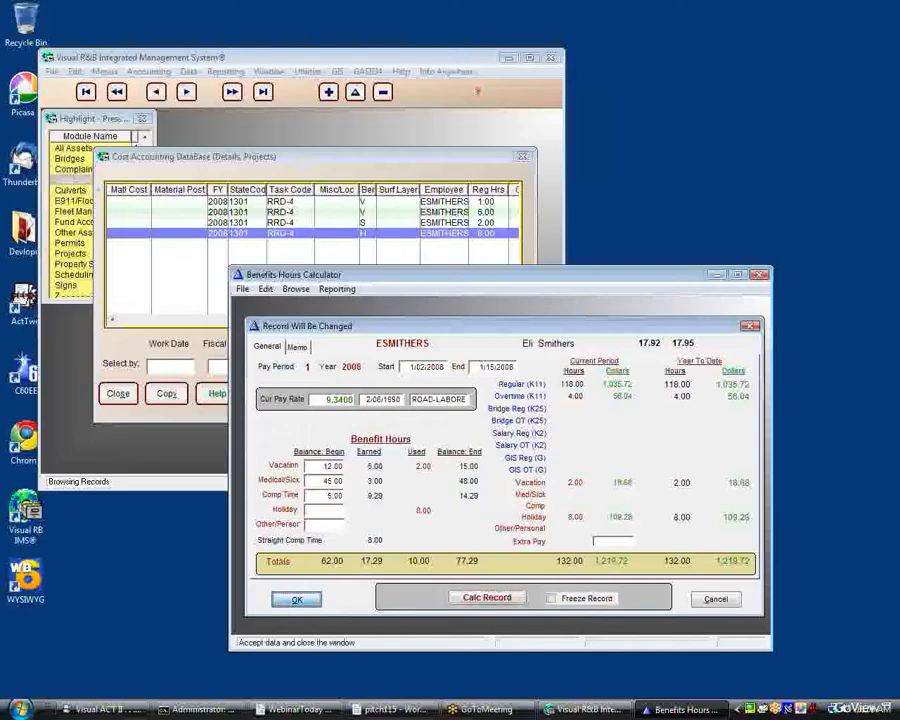
Accept the pay period 1 record in the Benefits Hours Calculator, and recalculate and accept pay period 2 for 1/16/2008 to 1/29/2008.
click(296, 598)
click(404, 434)
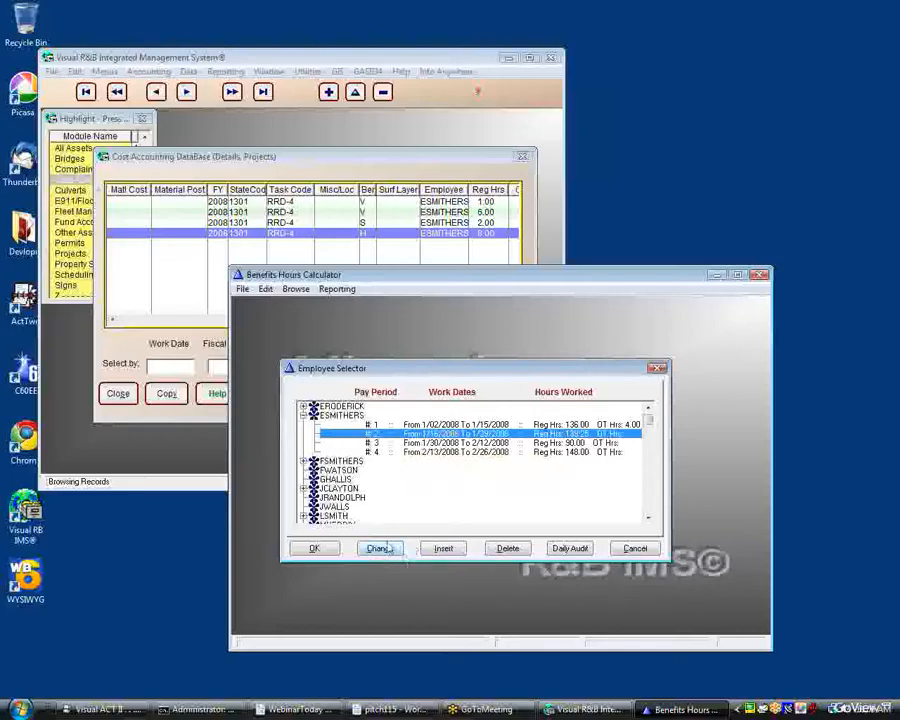
click(380, 548)
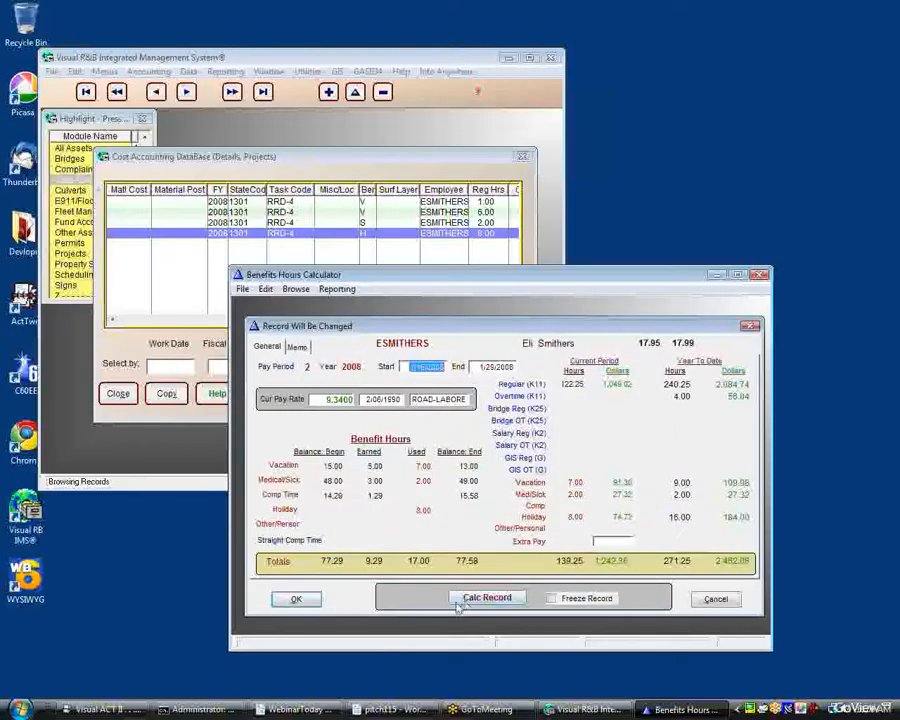
click(466, 600)
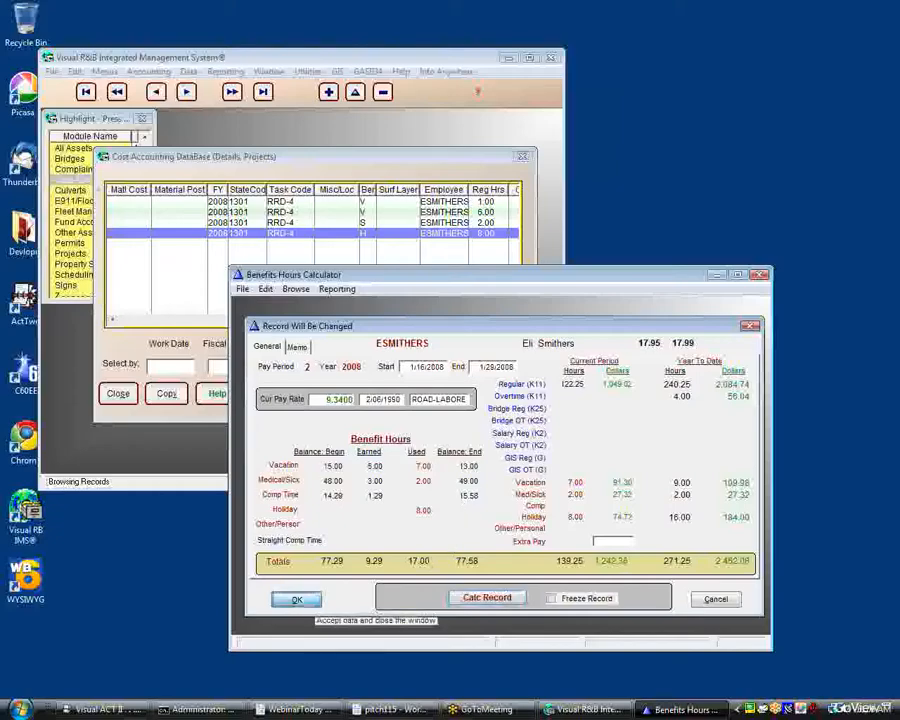
click(308, 605)
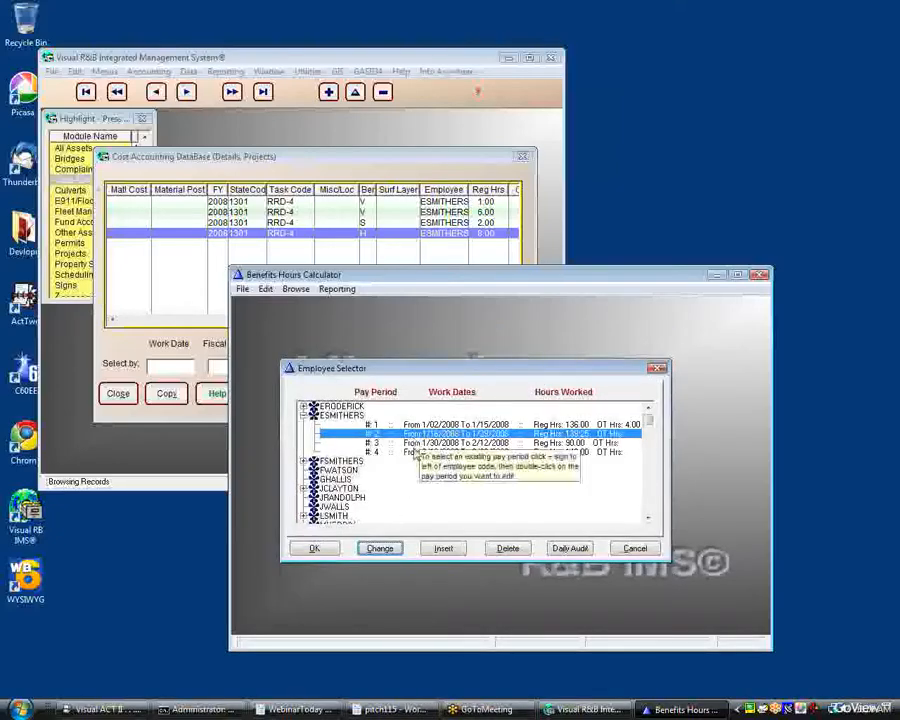
Open the same employee's pay period 3 record for 1/30/2008 to 2/12/2008, recalculate it, and accept it.
click(414, 443)
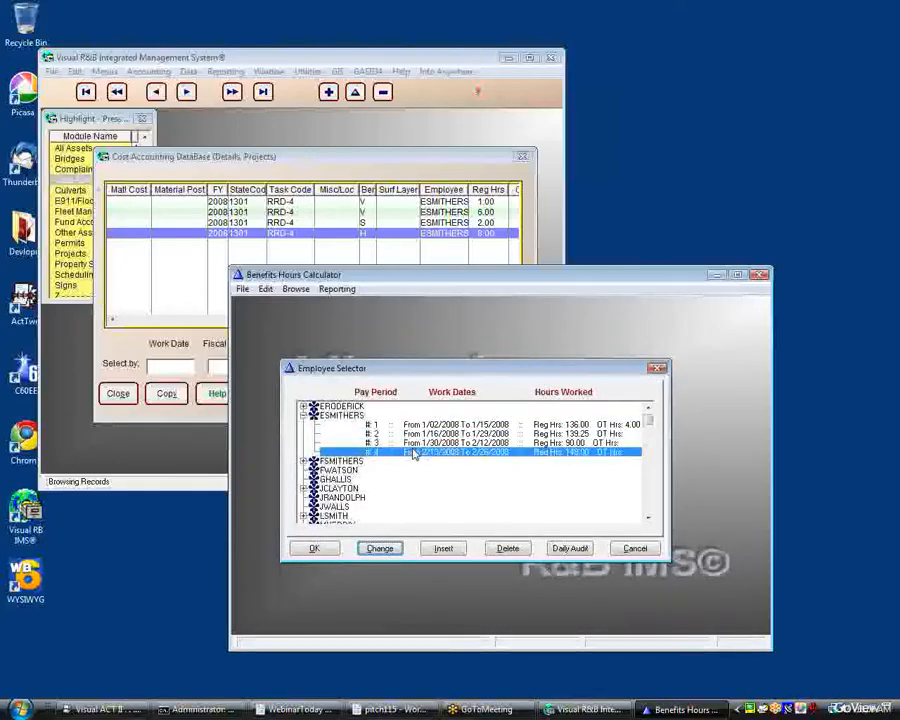
click(379, 548)
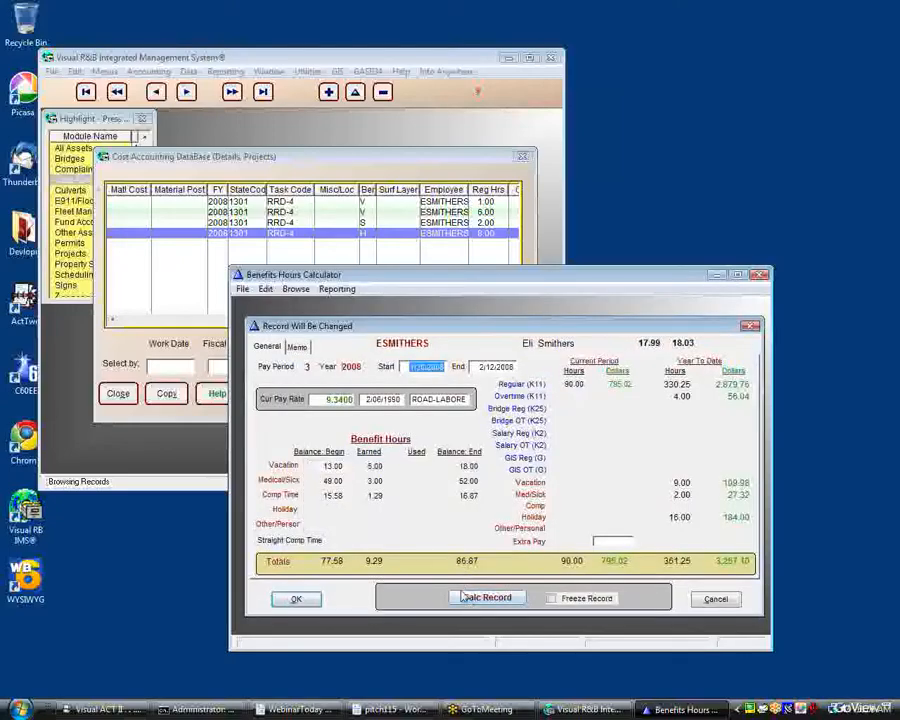
click(463, 597)
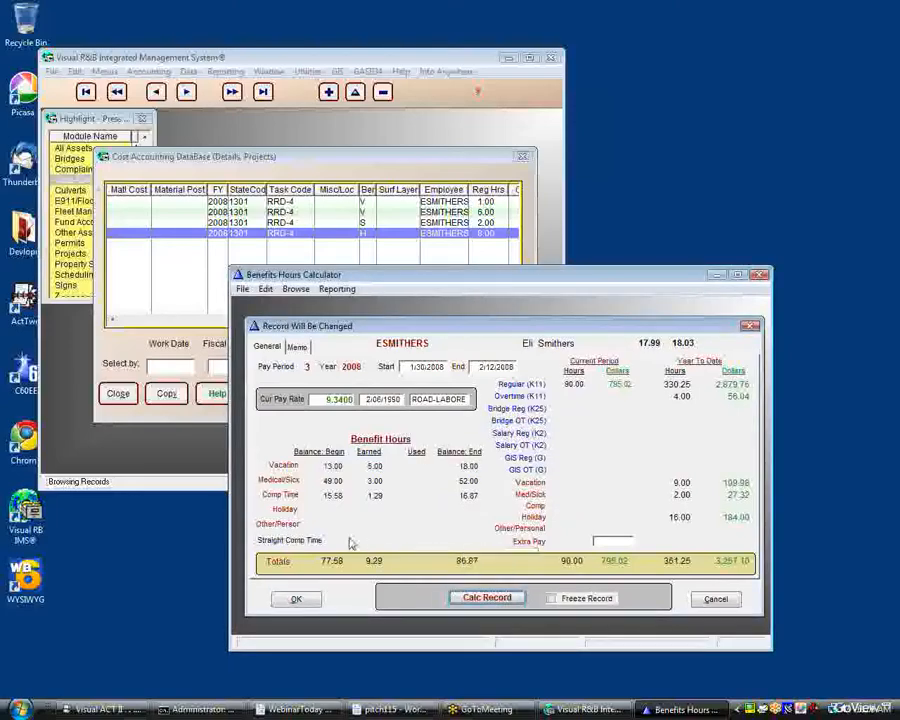
click(295, 600)
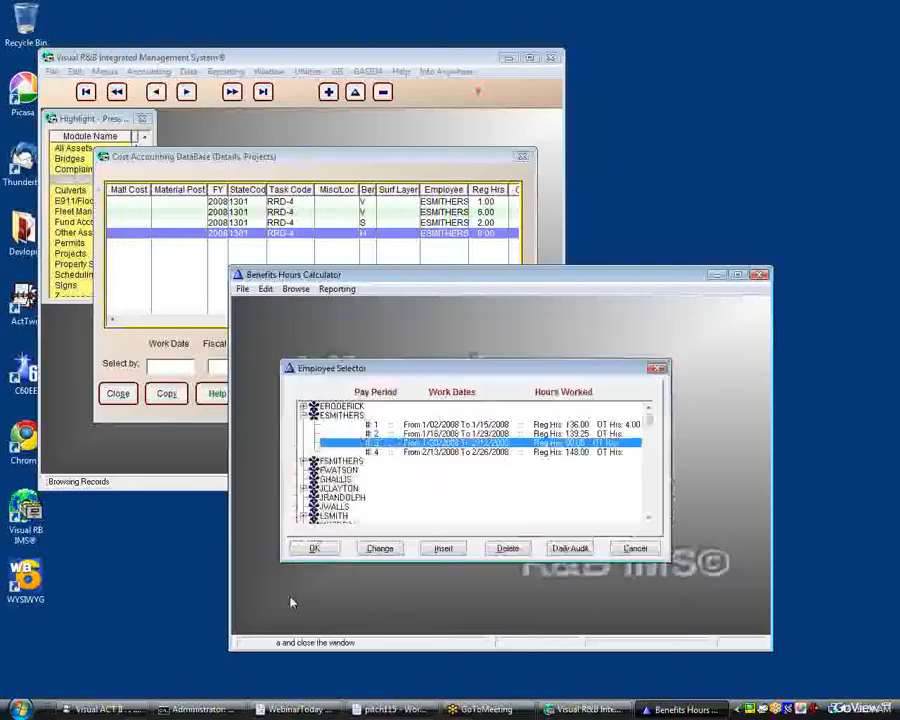
Set the V1 vacation years of service to 0.01 in the hourly benefits control record, and accept and close it.
click(296, 288)
click(316, 302)
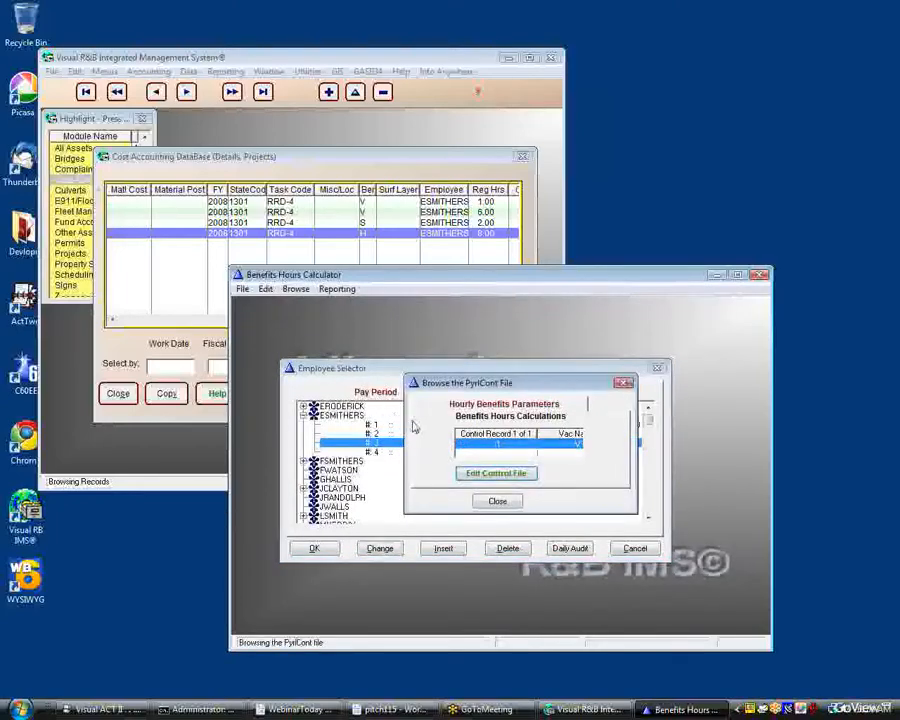
click(478, 474)
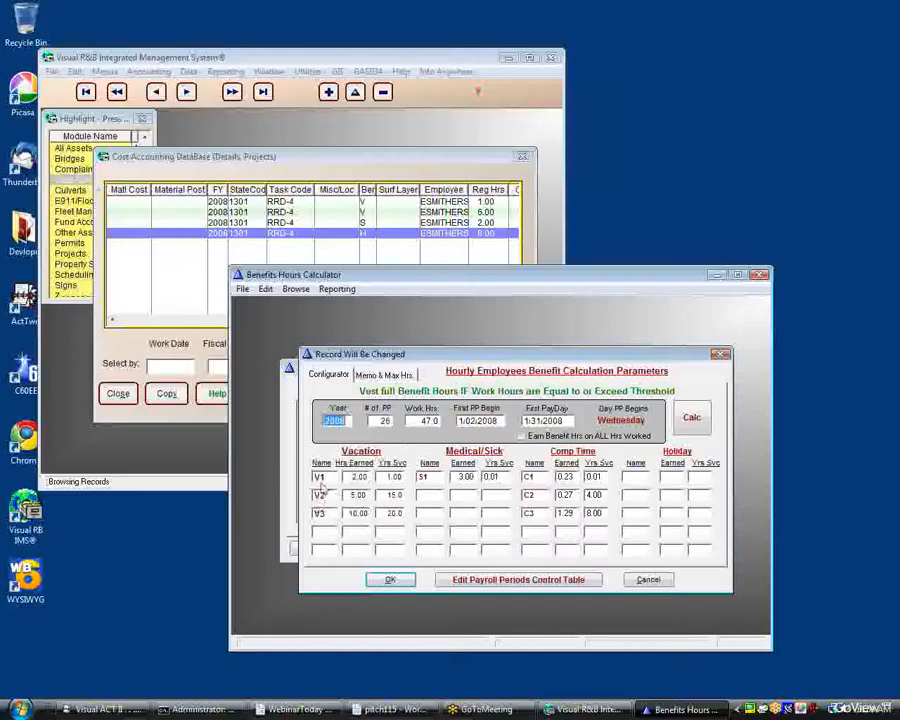
click(395, 480)
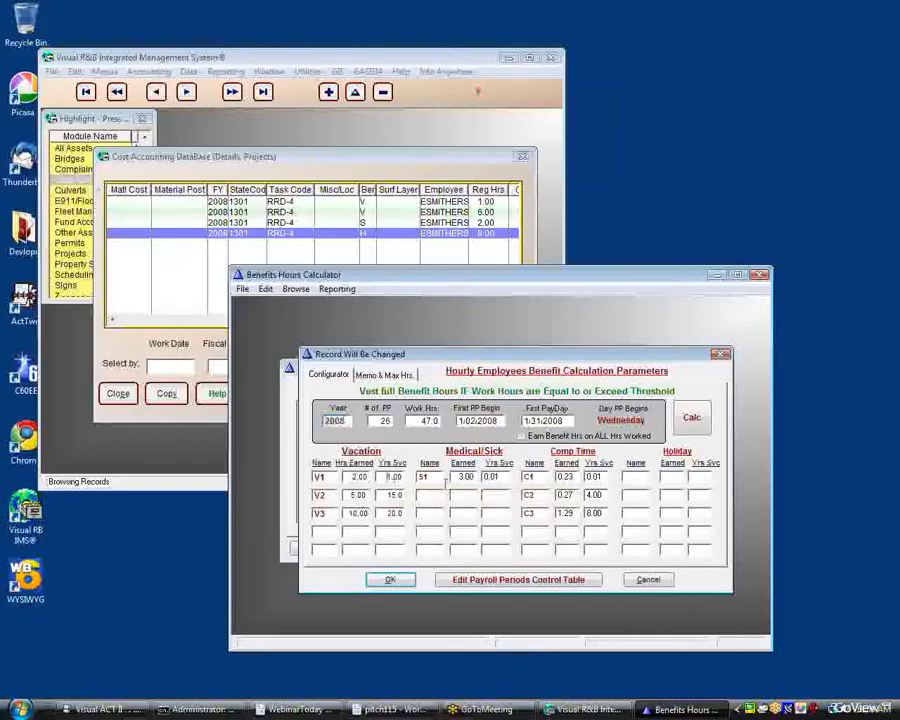
text(5)
click(389, 496)
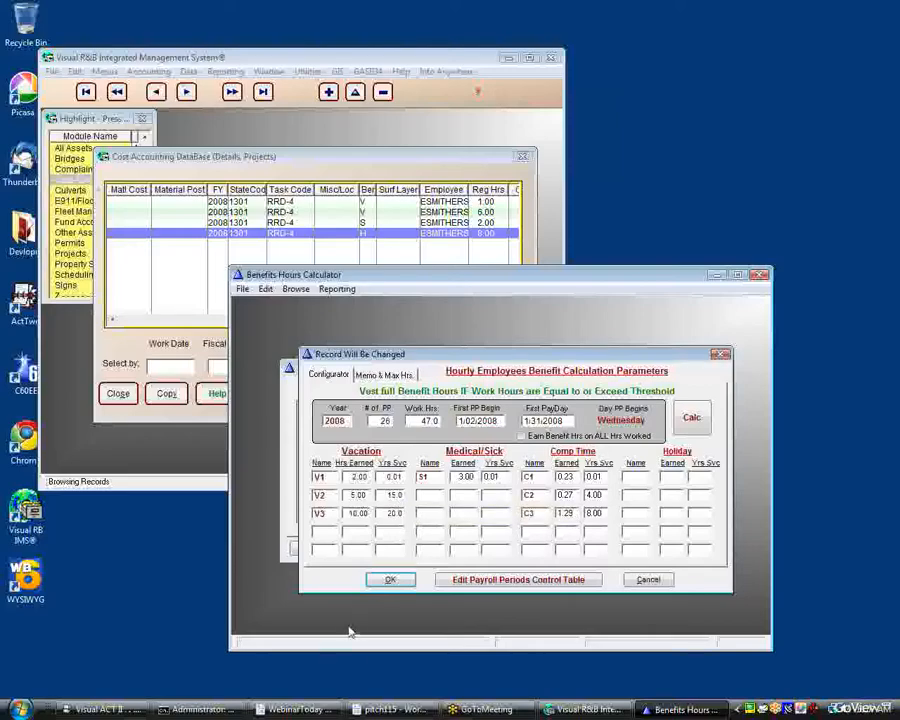
click(404, 580)
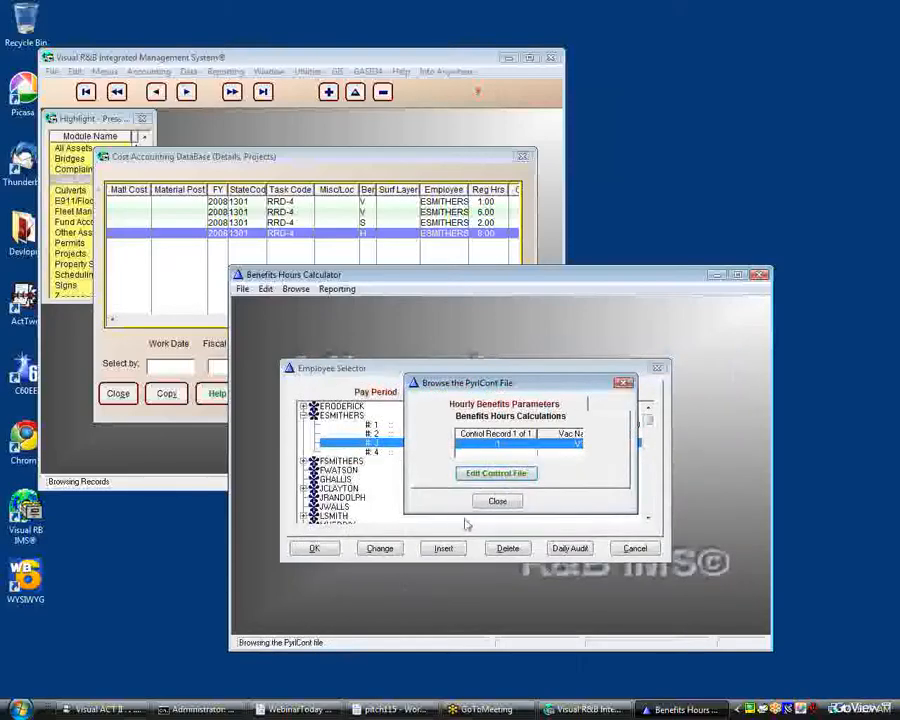
key(Return)
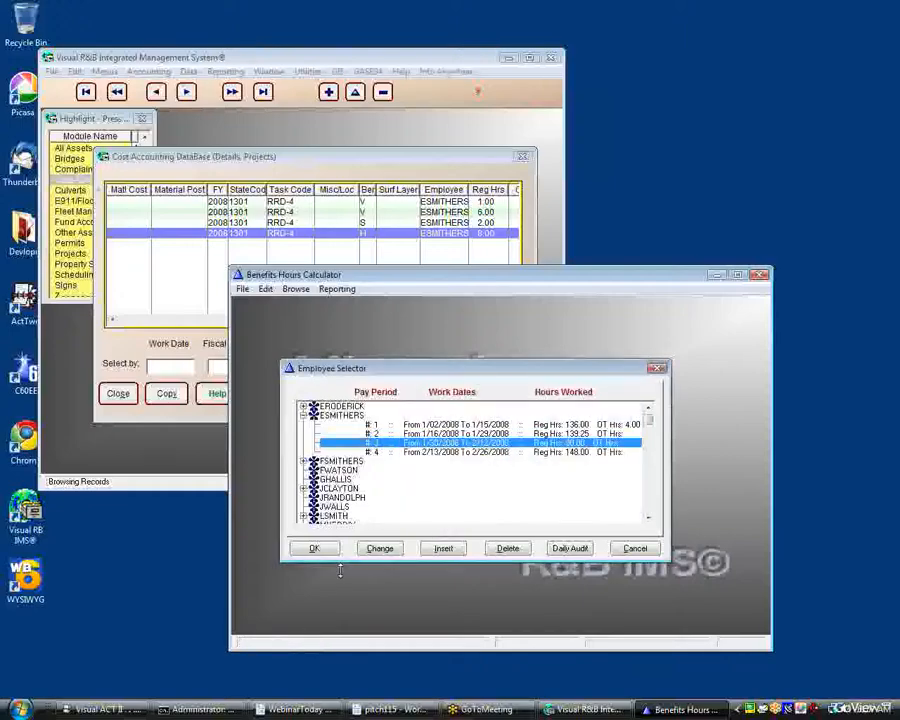
Close the Employee Selector and switch to the WebinarToday document in WordPad.
click(322, 547)
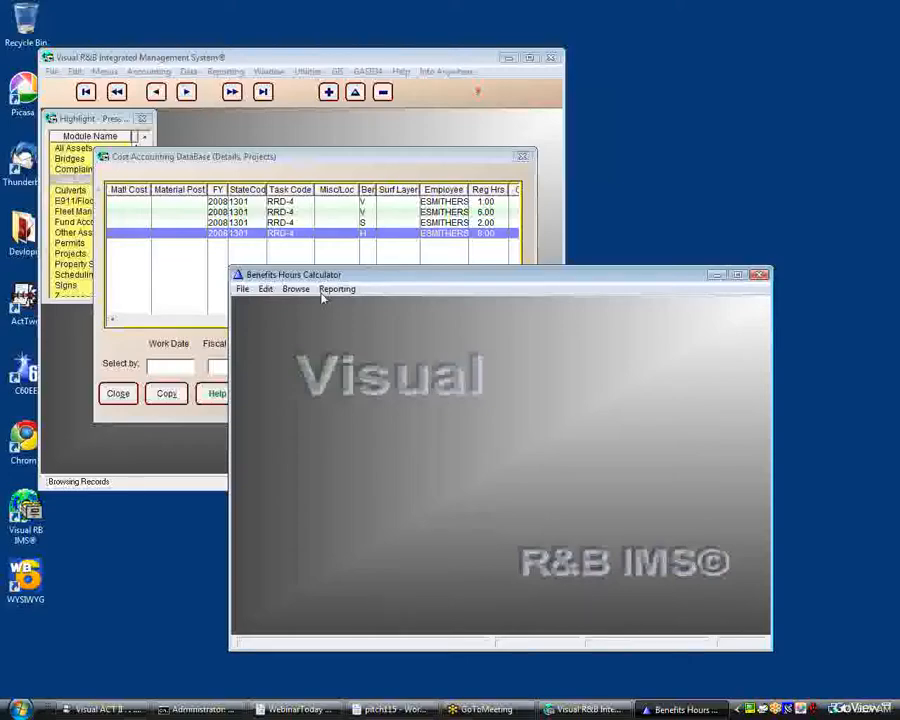
key(alt+Tab)
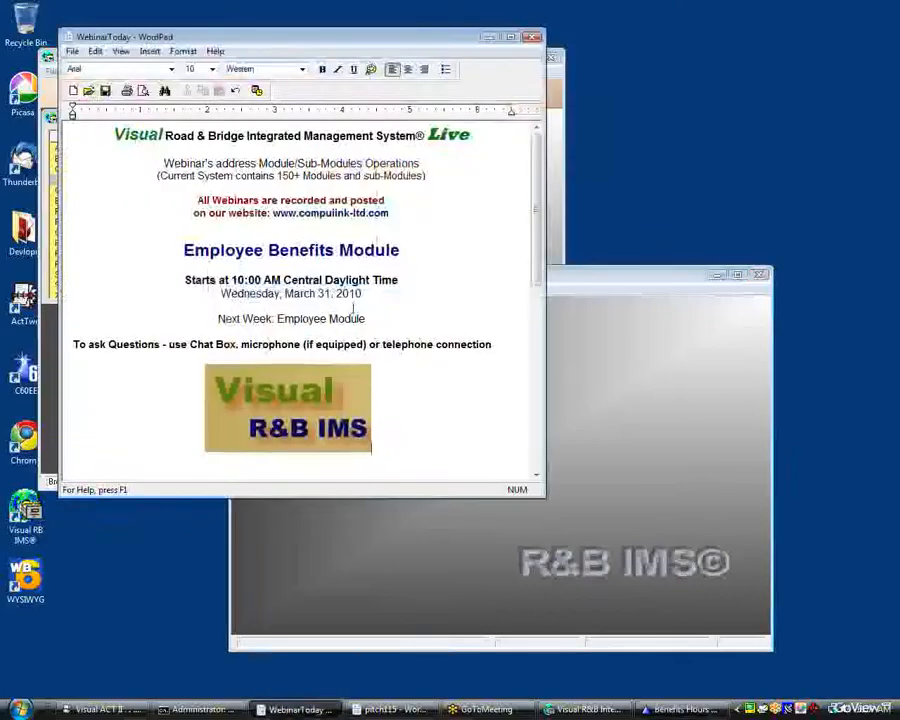